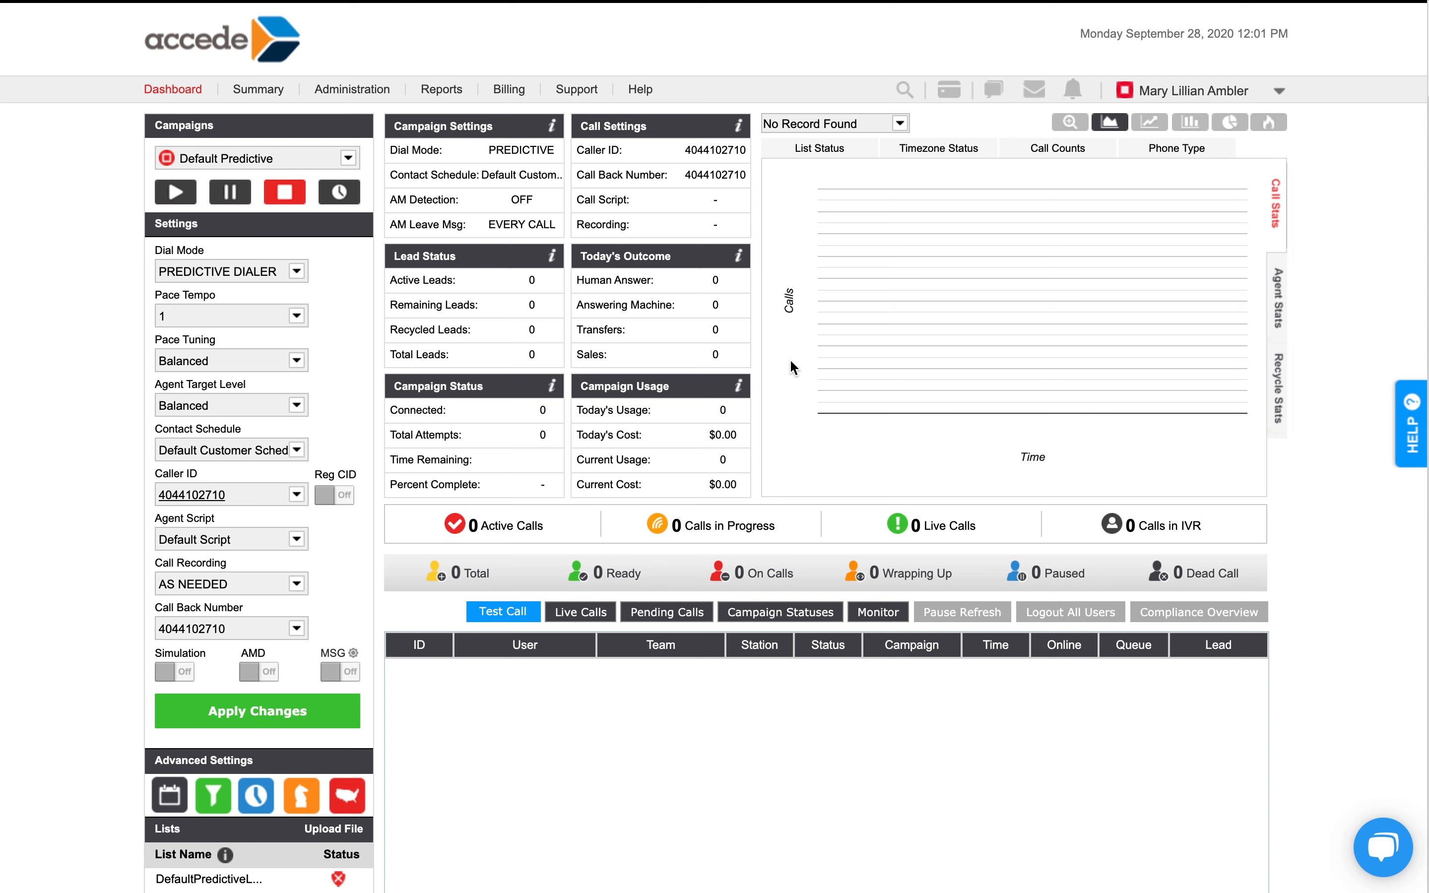
Open the Format Builder in the administration setup.
{"action": "left_click", "coordinate": [373, 96]}
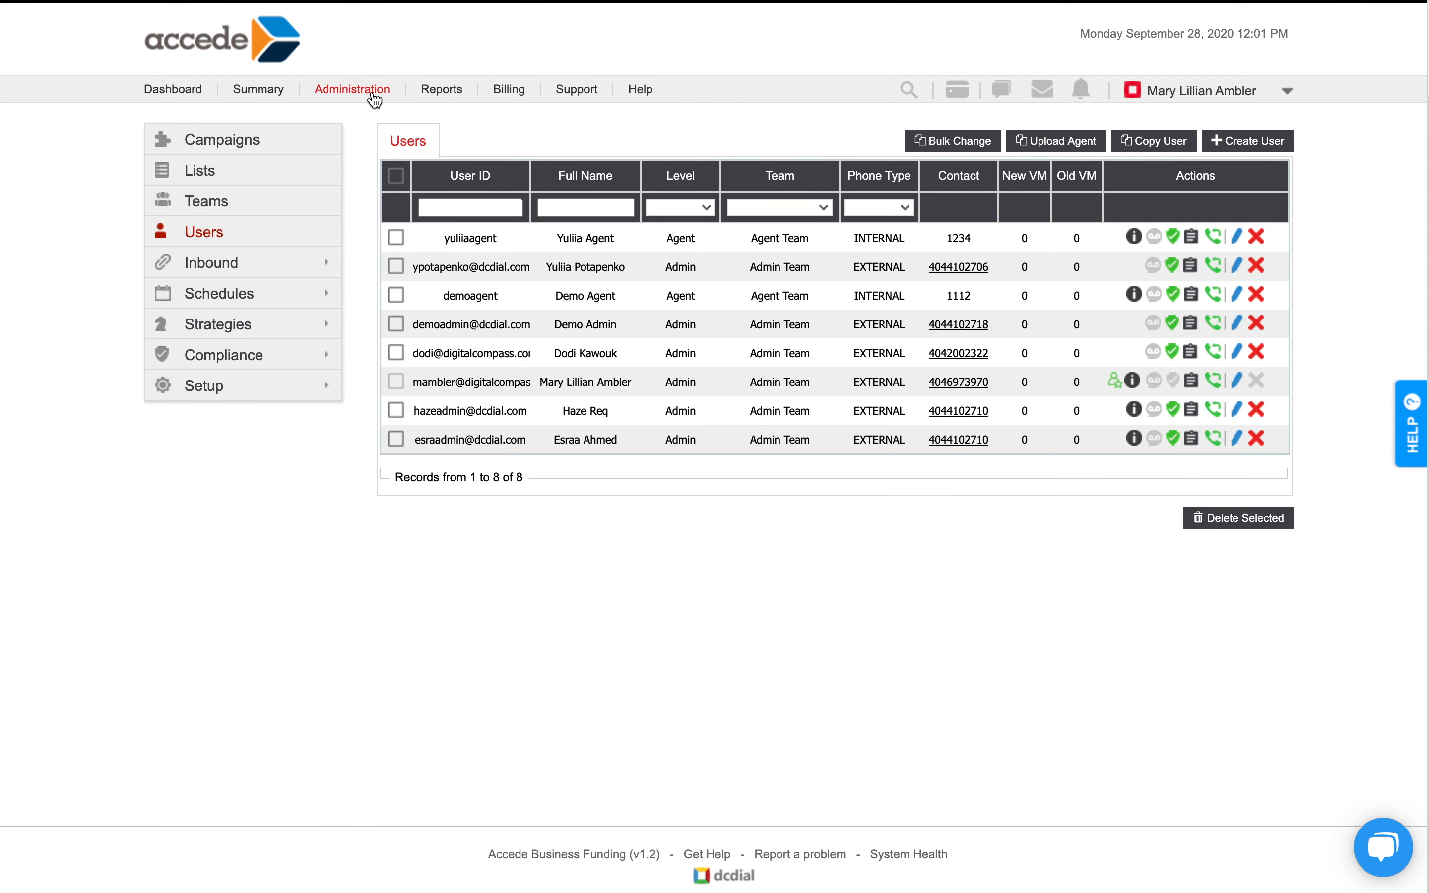
{"action": "left_click", "coordinate": [219, 387]}
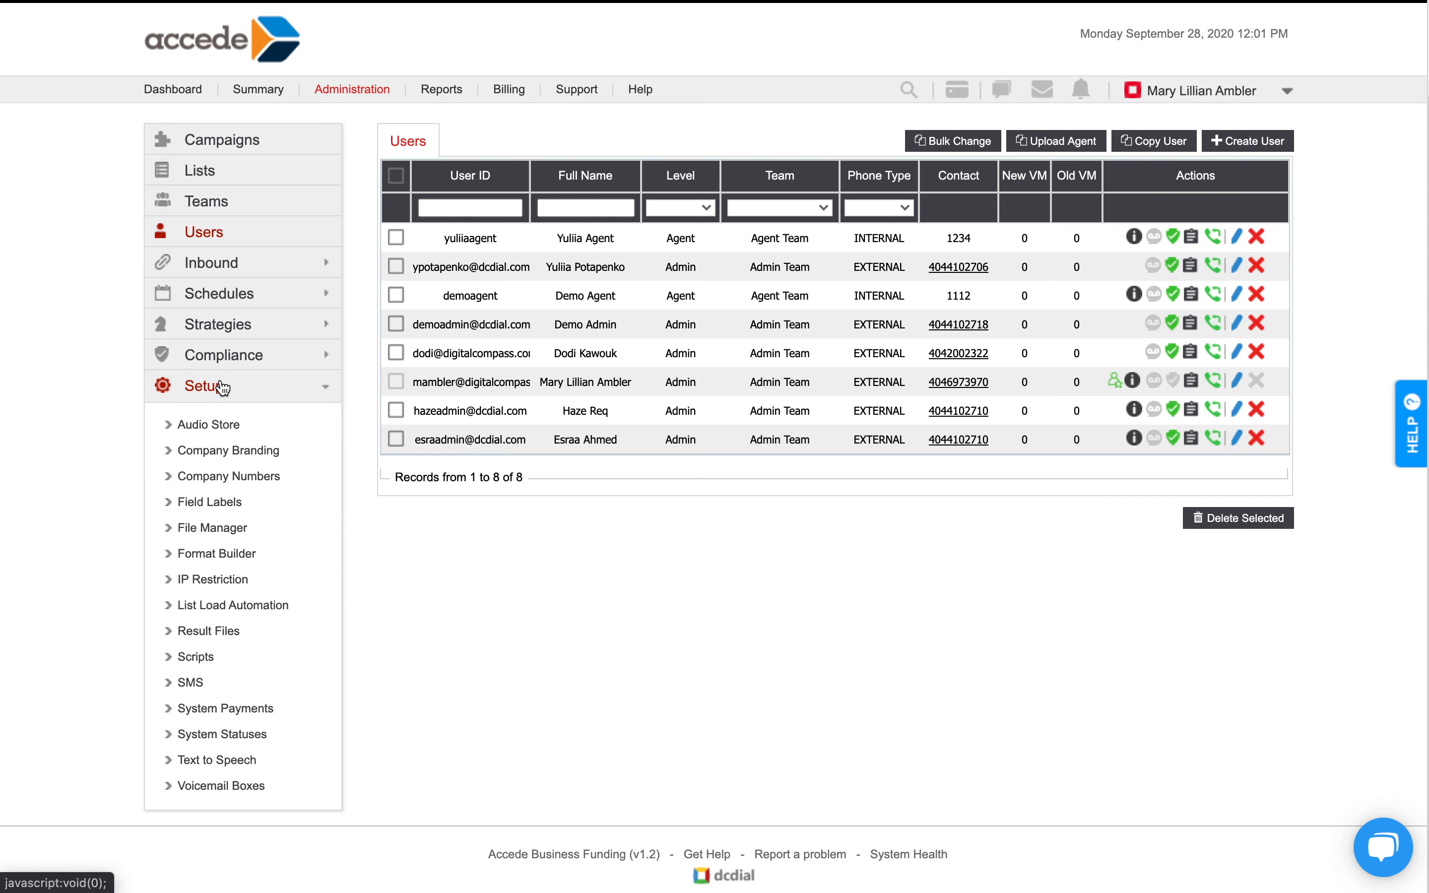
{"action": "left_click", "coordinate": [213, 551]}
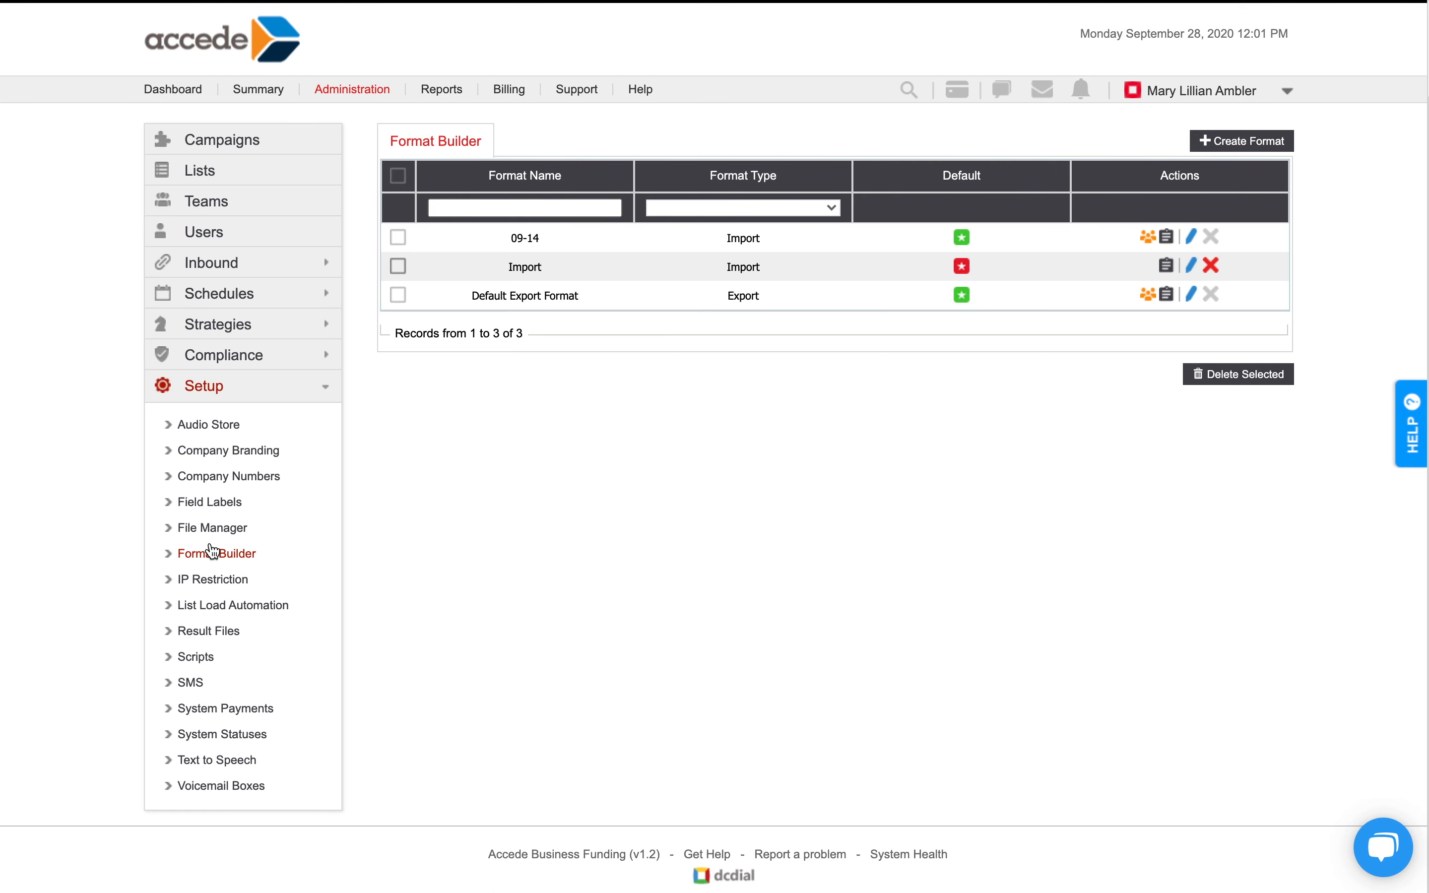
Create a format named Demo of type Export Leads with the Comma(,) delimiter and the .CSV file extension.
{"action": "left_click", "coordinate": [1279, 142]}
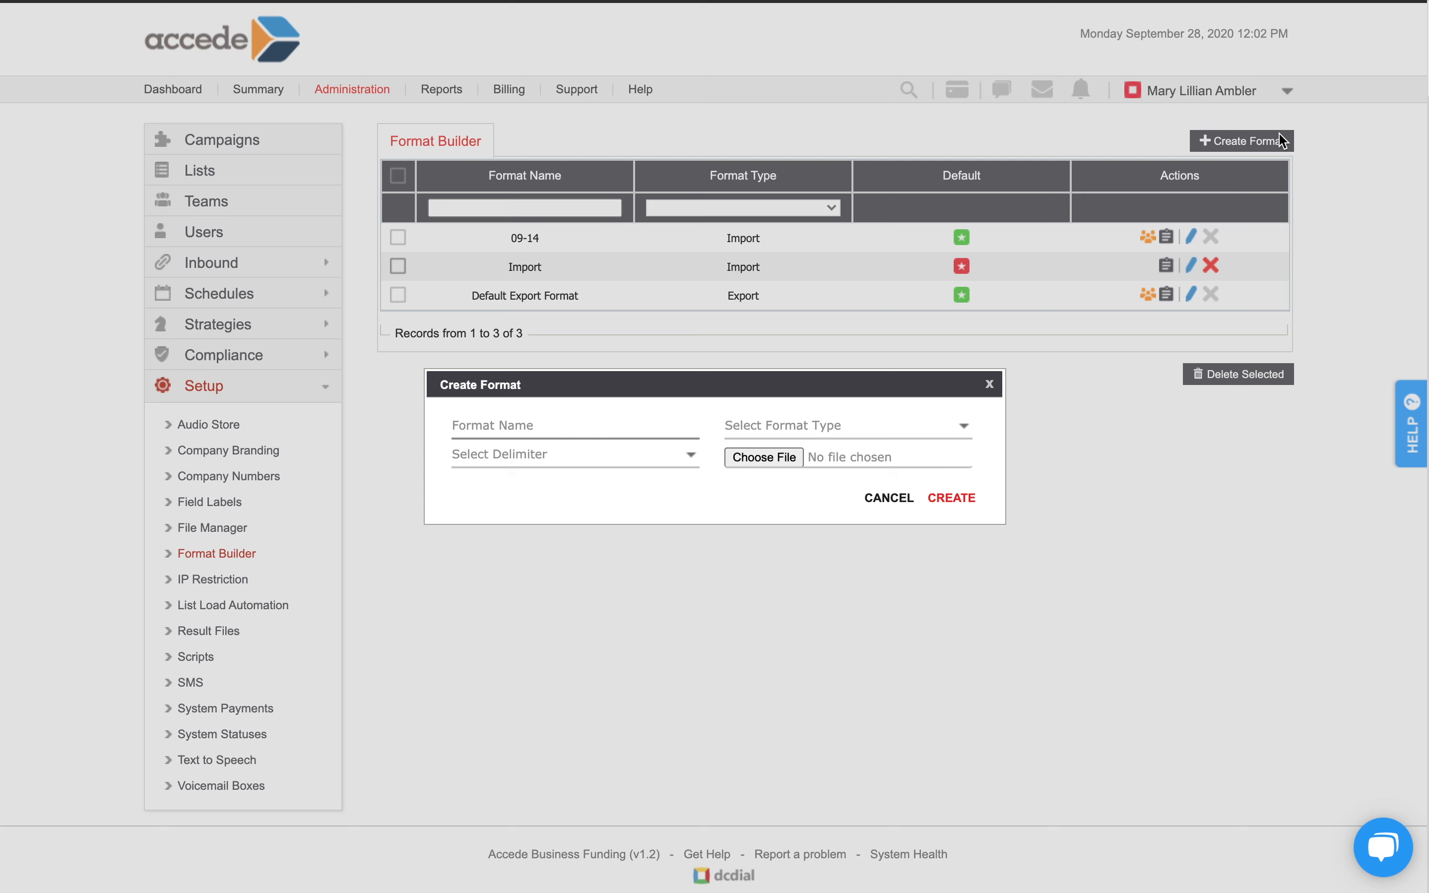
{"action": "type", "text": "Demo"}
{"action": "left_click", "coordinate": [889, 425]}
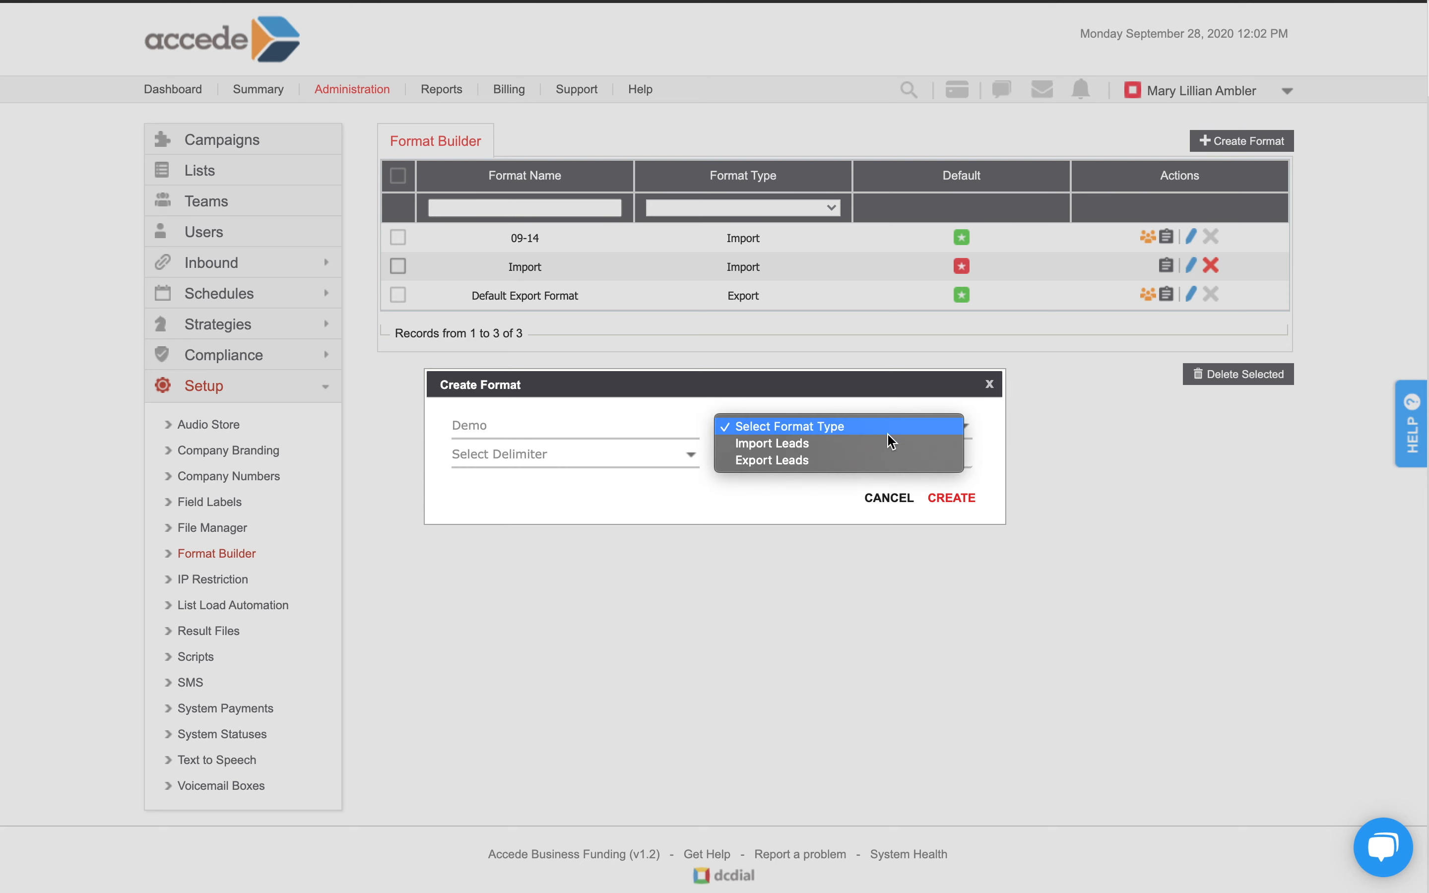
{"action": "left_click", "coordinate": [879, 462]}
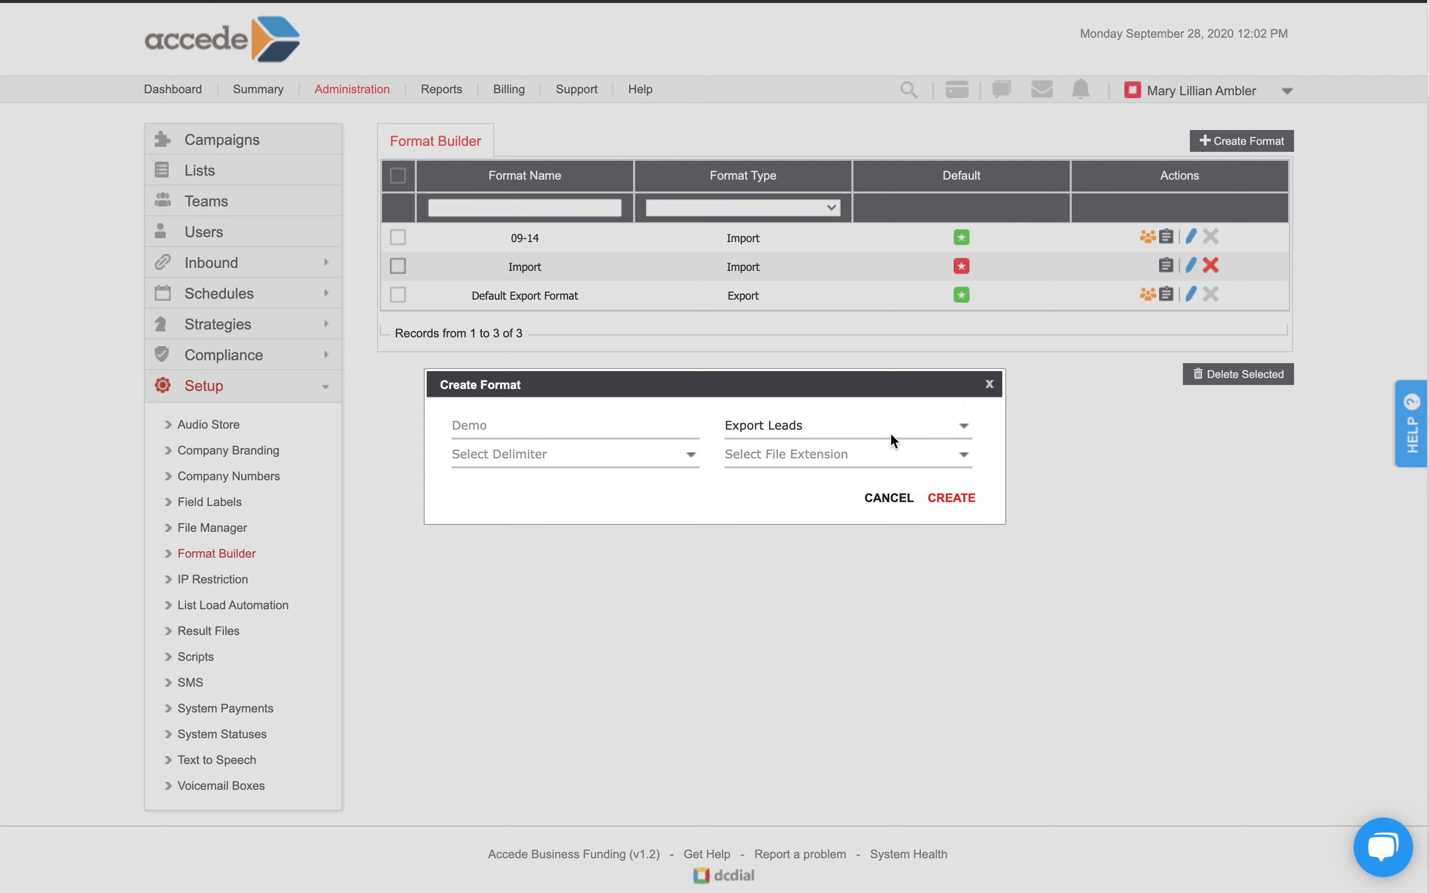
{"action": "left_click", "coordinate": [683, 454]}
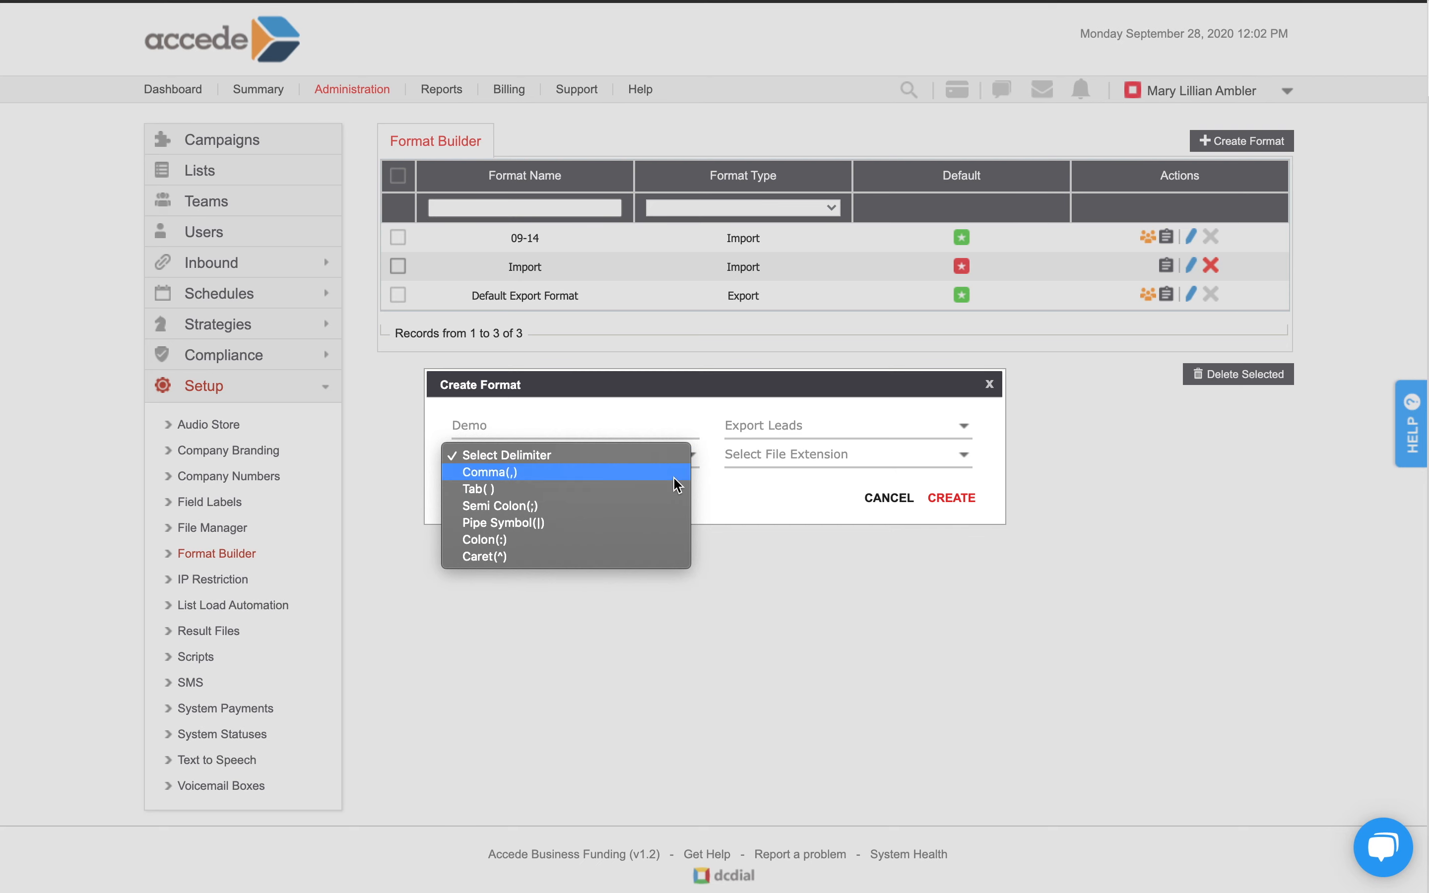
{"action": "left_click", "coordinate": [677, 472]}
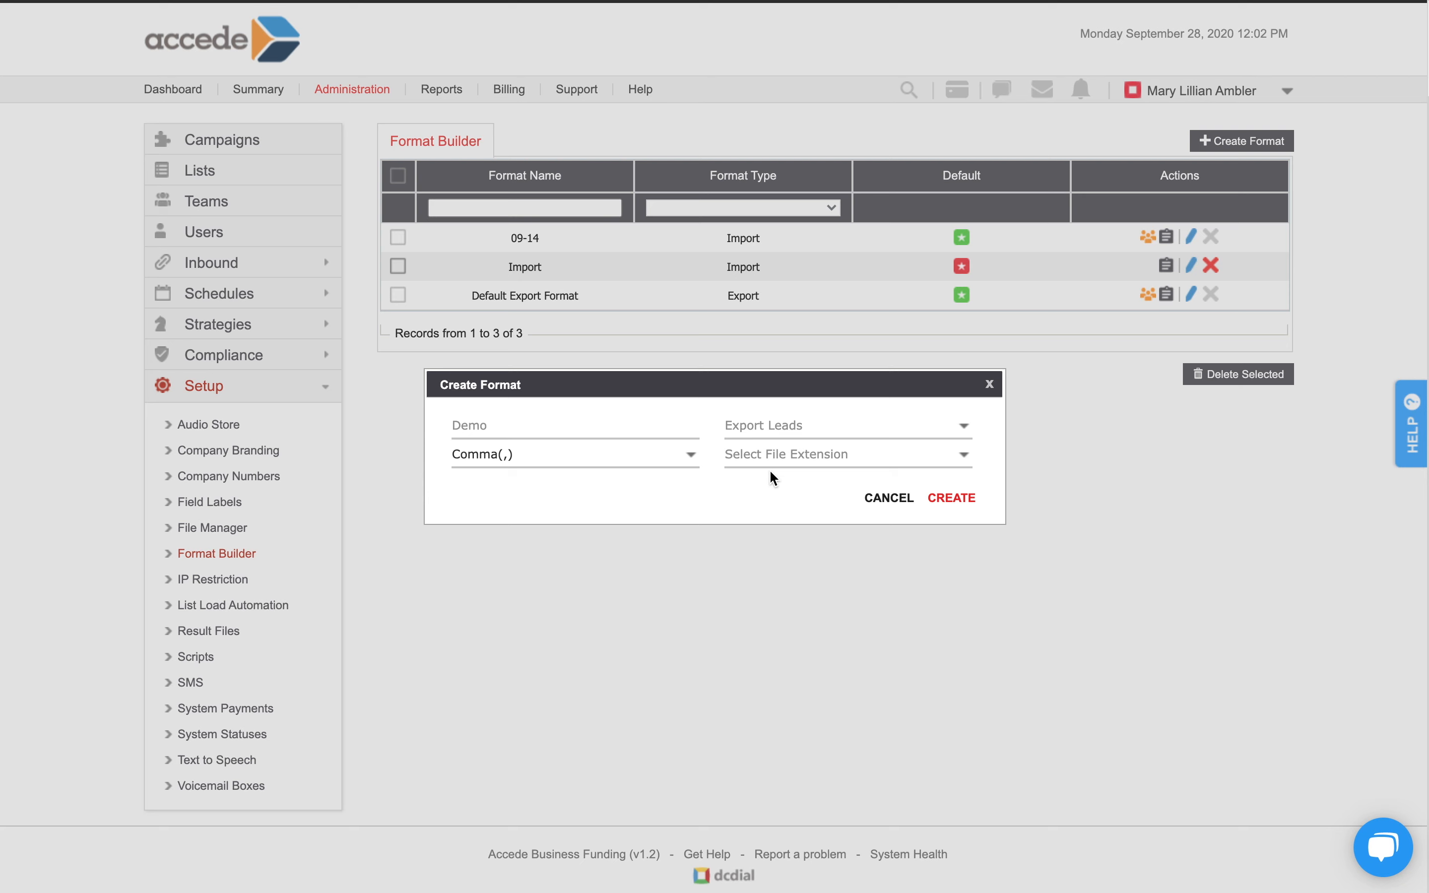
{"action": "left_click", "coordinate": [798, 453]}
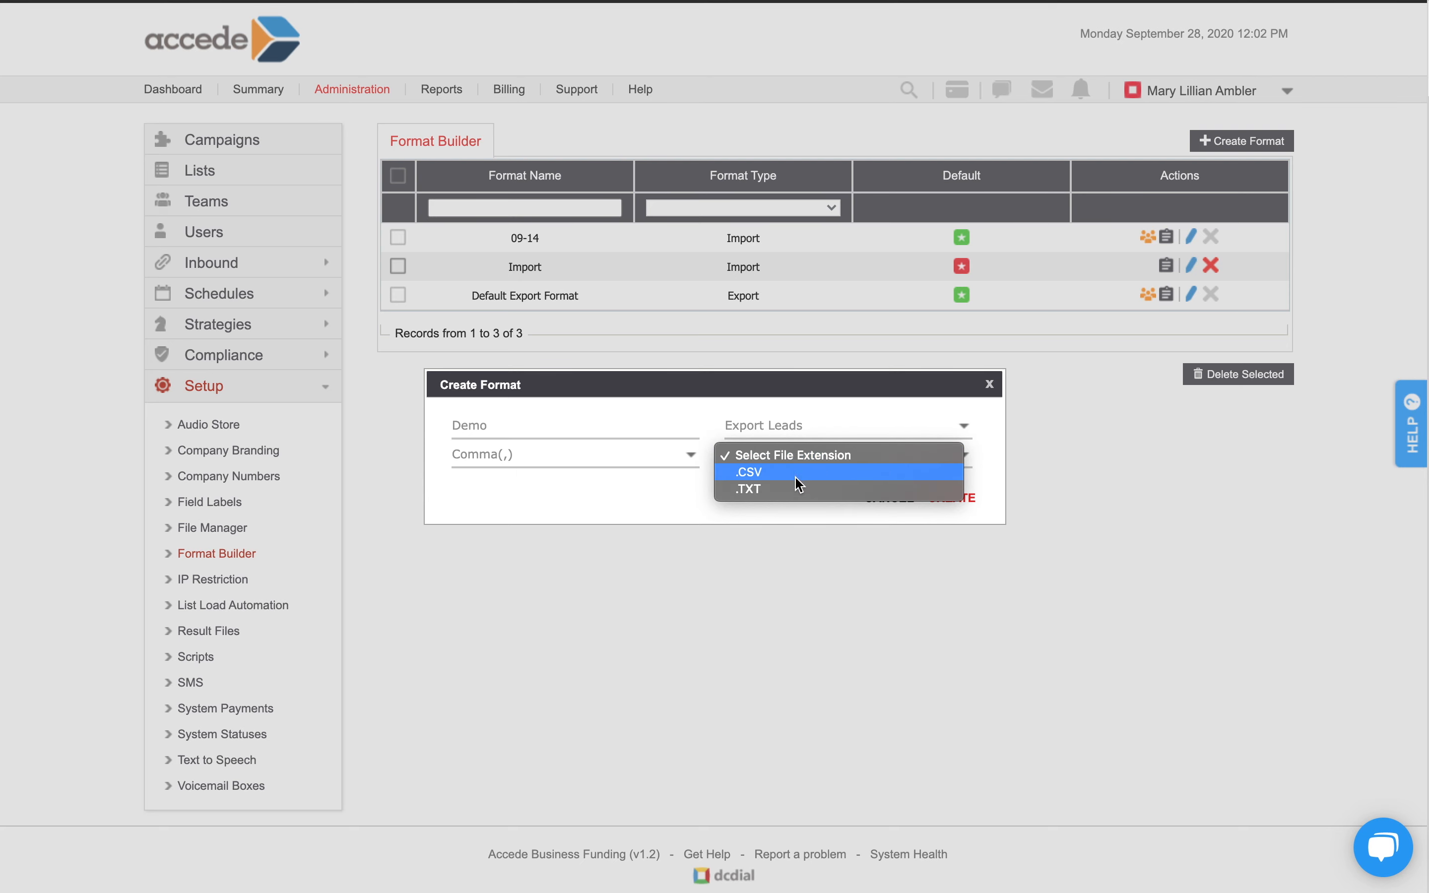
{"action": "left_click", "coordinate": [794, 472]}
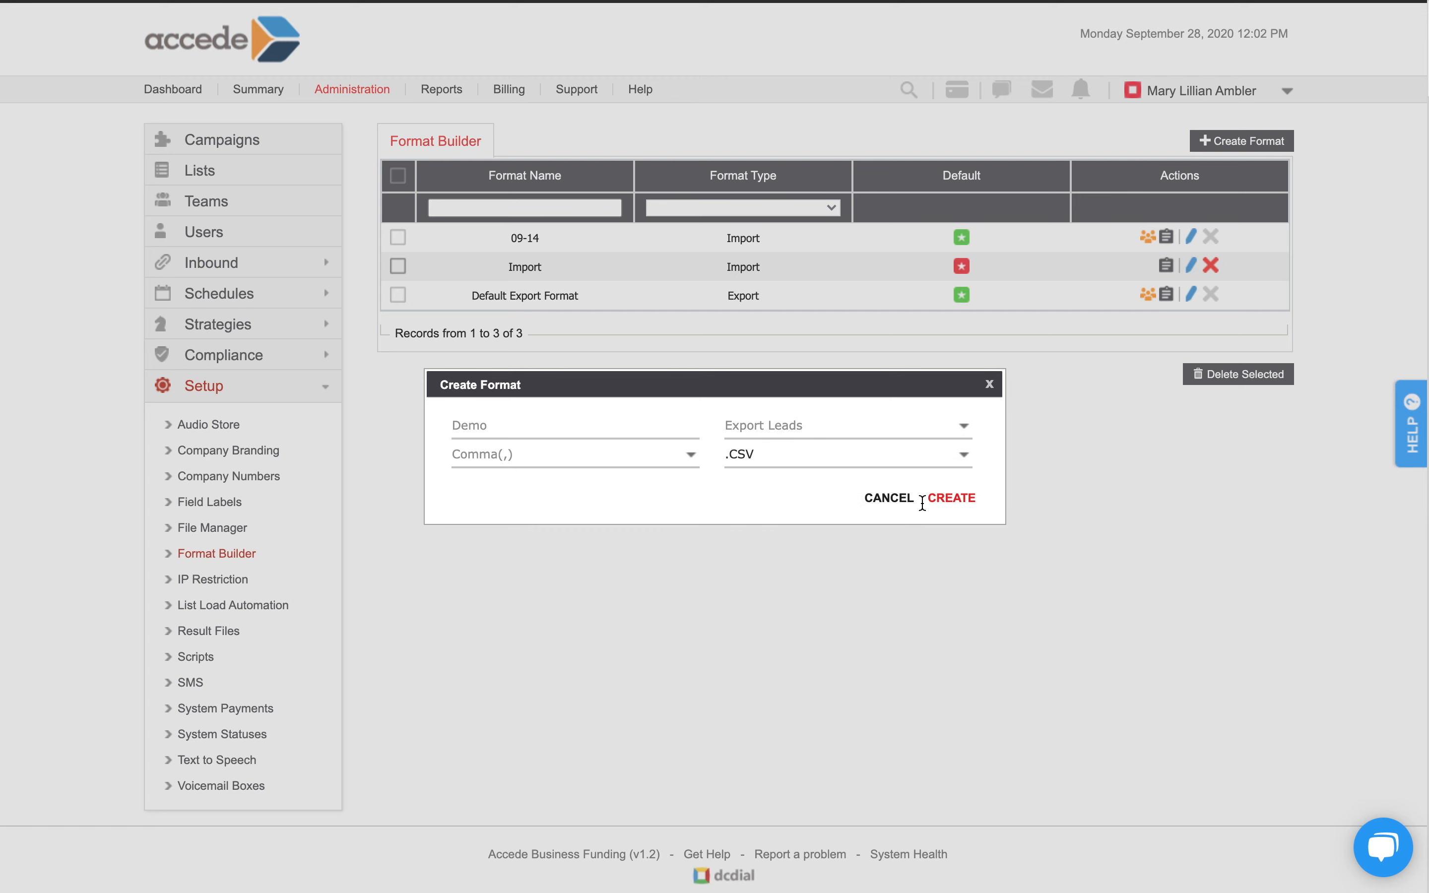
{"action": "left_click", "coordinate": [949, 498]}
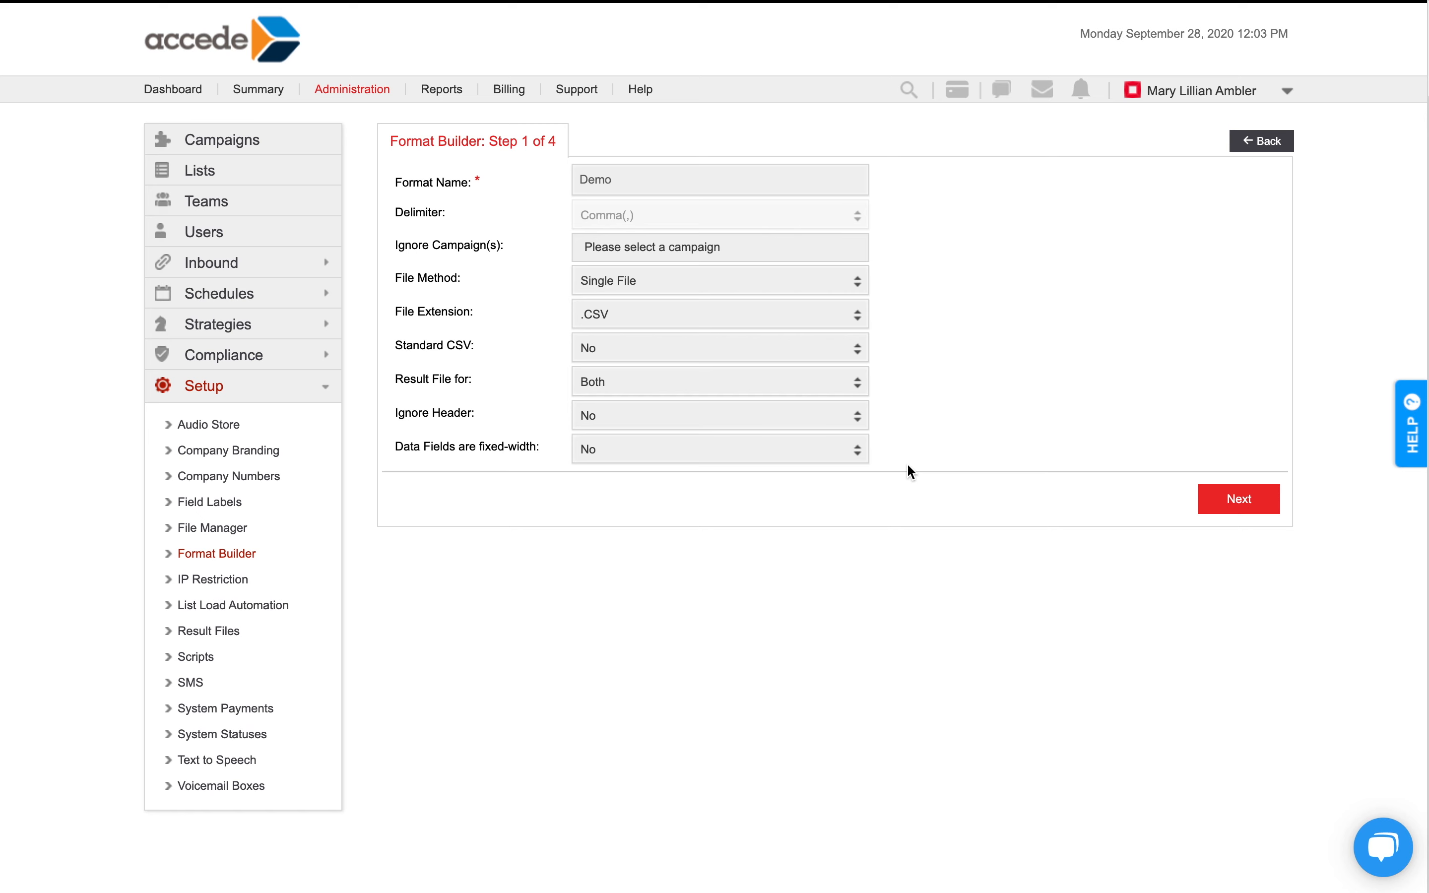
Set the Demo format to ignore the Default Power campaign and keep the file method as Single File.
{"action": "left_click", "coordinate": [824, 250]}
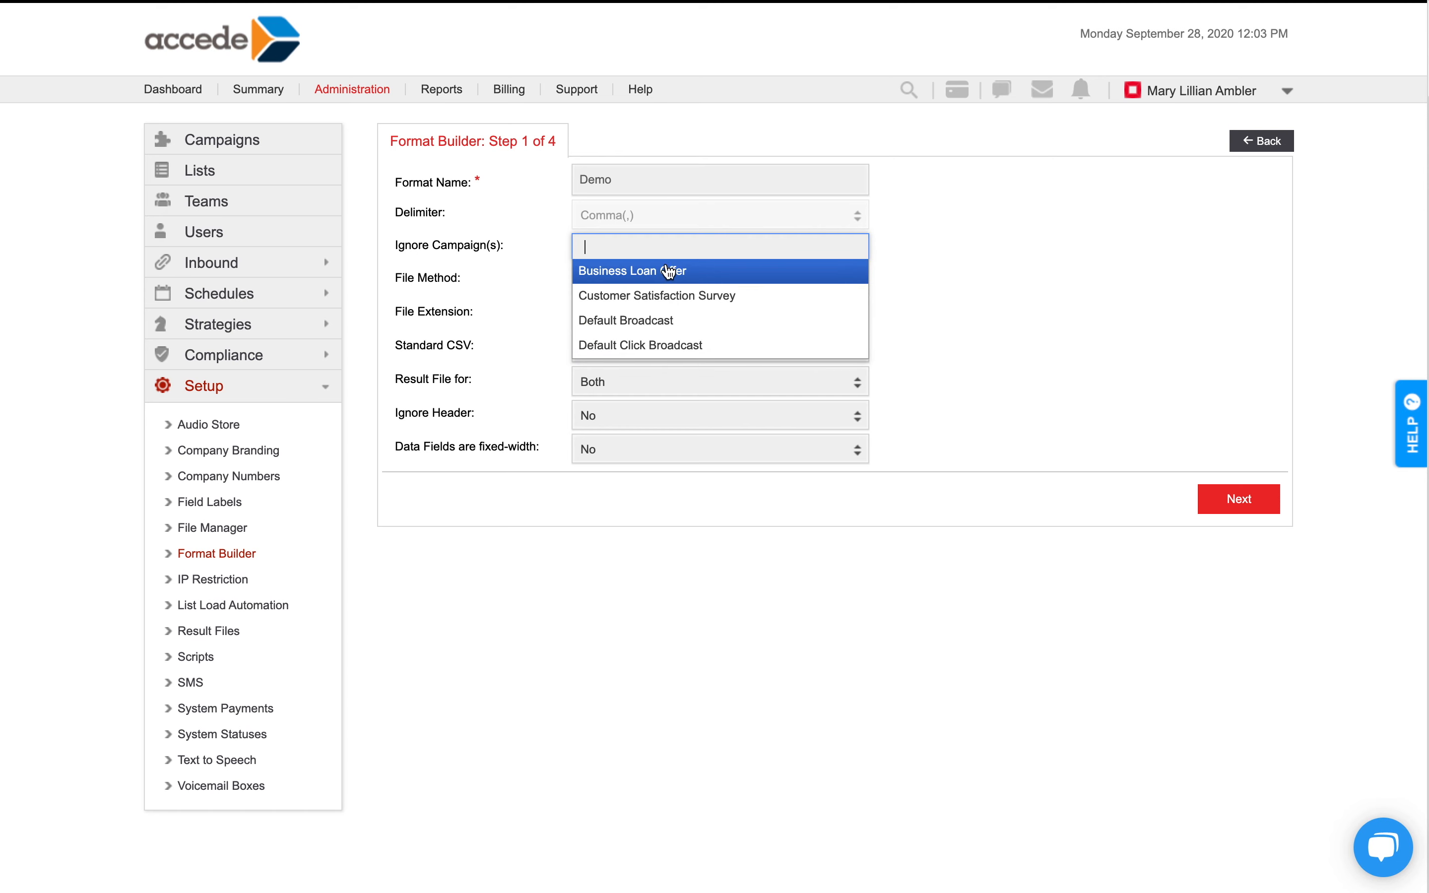
{"action": "scroll", "coordinate": [655, 328], "scroll_direction": "down", "scroll_amount": 1}
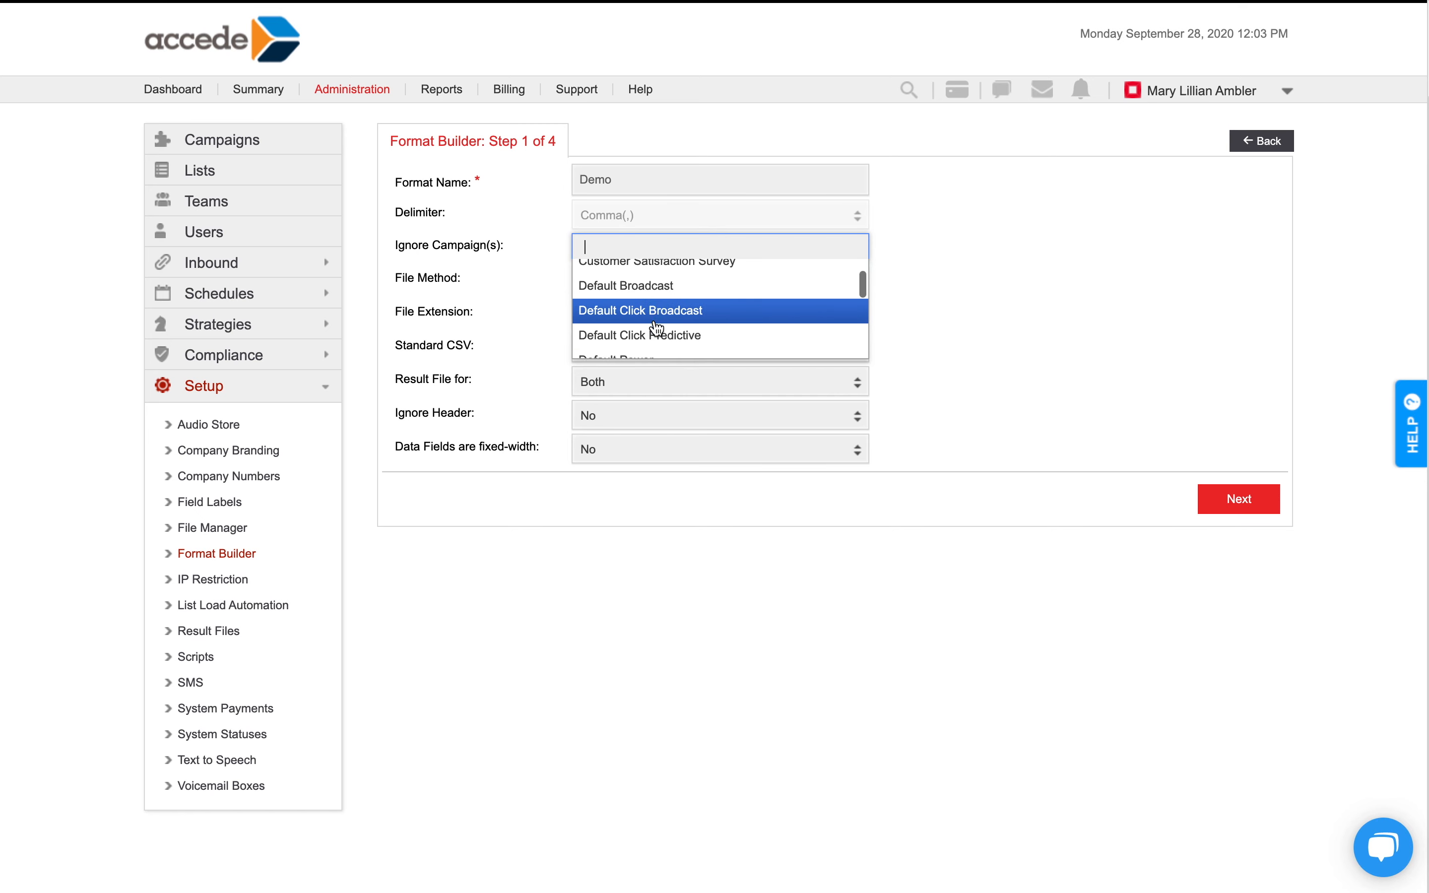
{"action": "scroll", "coordinate": [655, 322], "scroll_direction": "down", "scroll_amount": 1}
{"action": "left_click", "coordinate": [654, 341]}
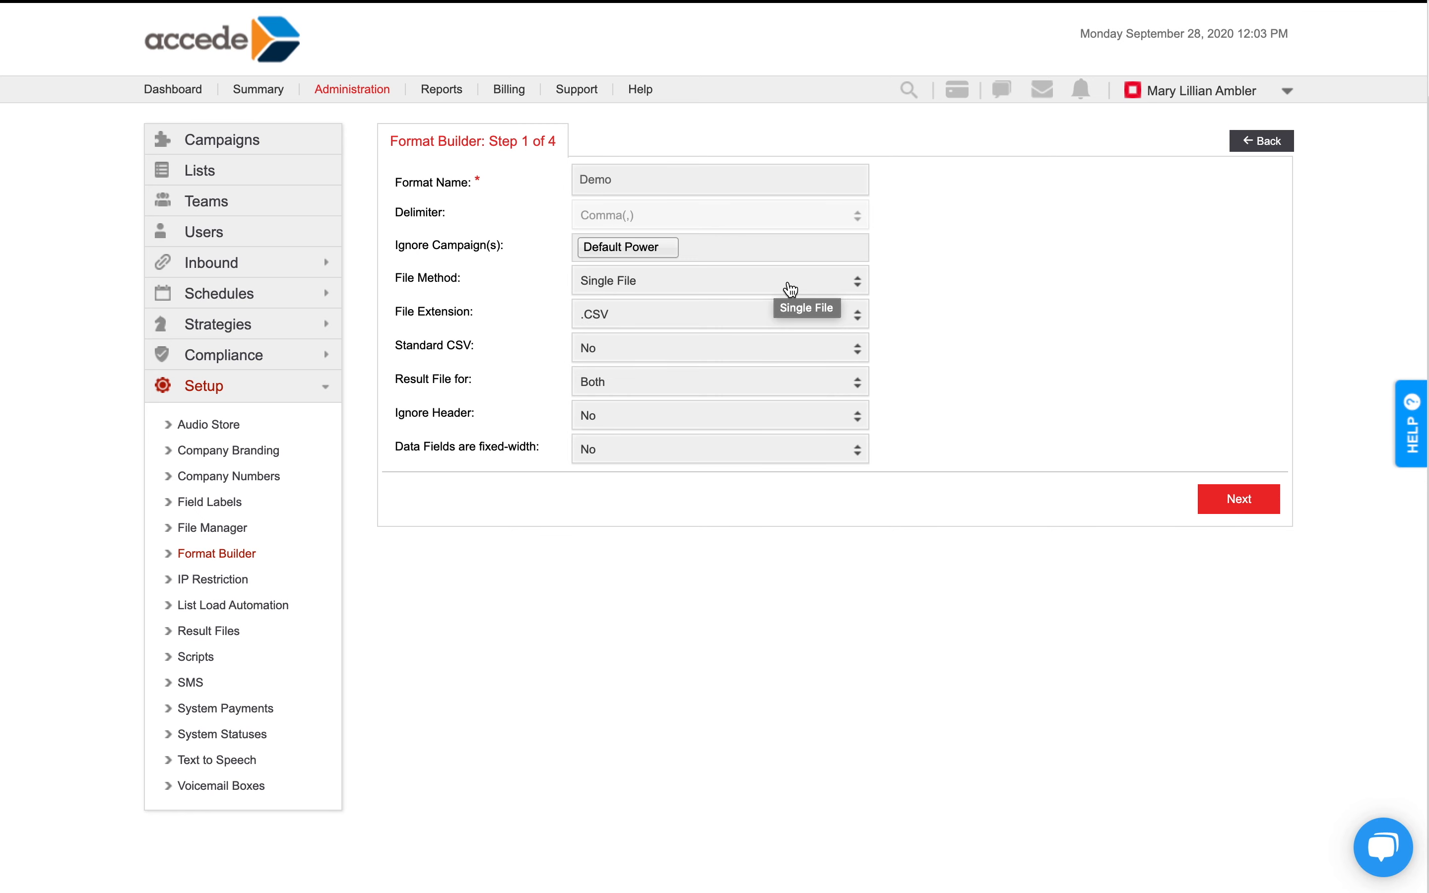
{"action": "left_click", "coordinate": [800, 291]}
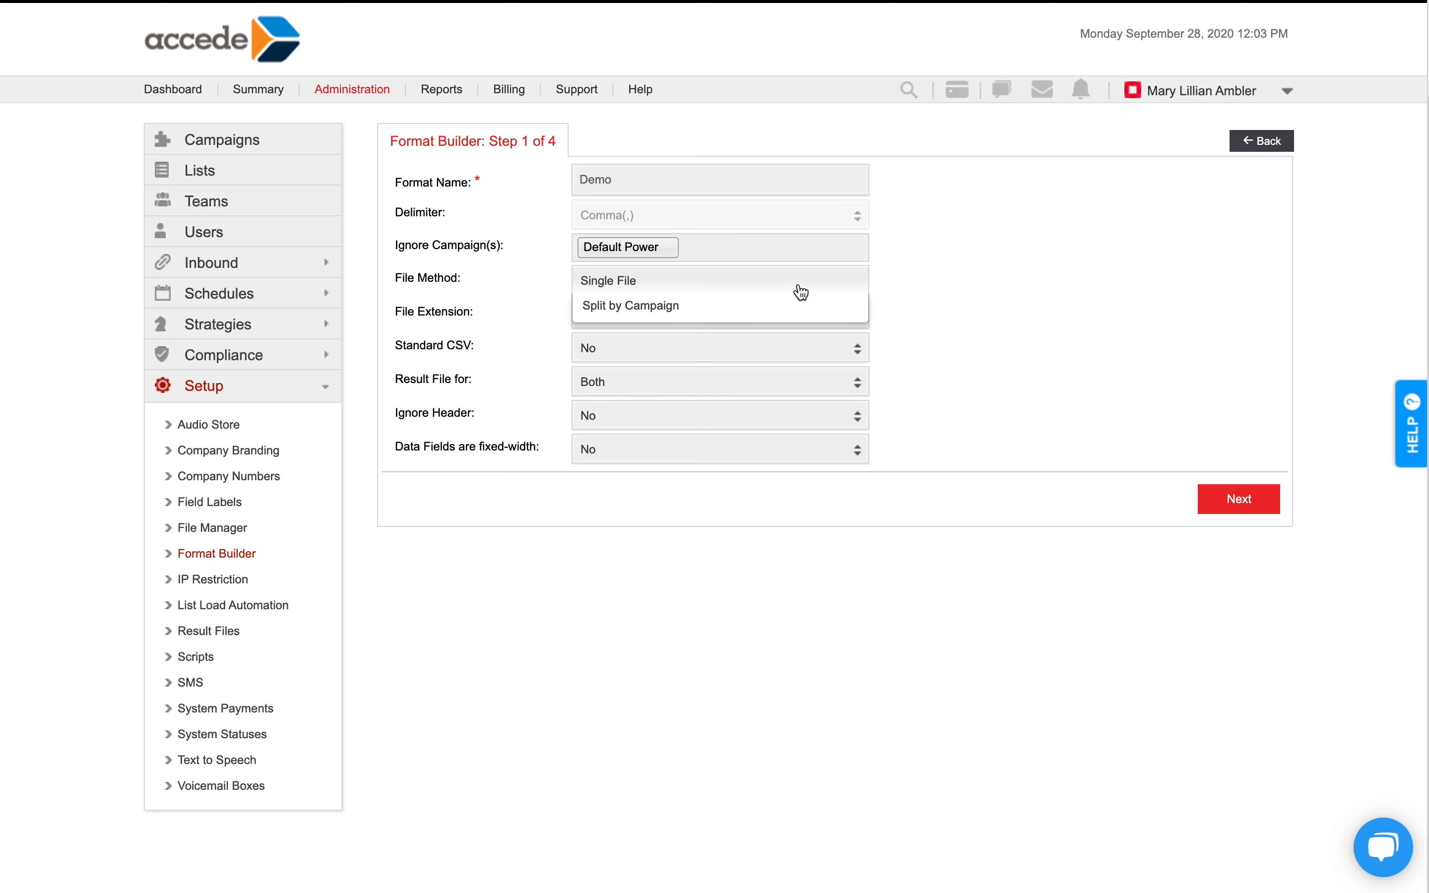
{"action": "left_click", "coordinate": [723, 288]}
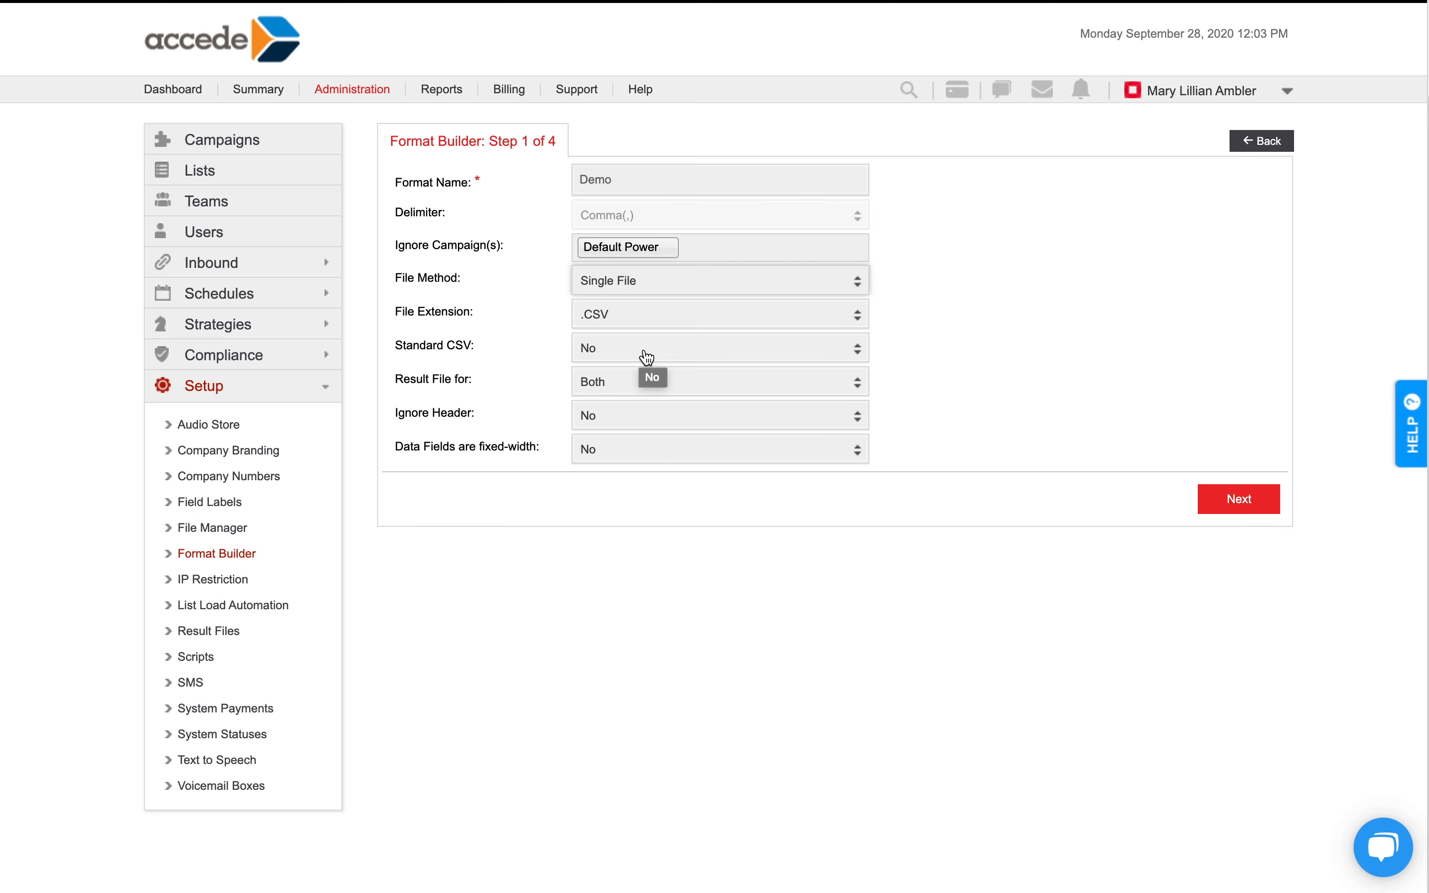
Set Standard CSV to Yes and keep the result file for Both.
{"action": "left_click", "coordinate": [628, 358]}
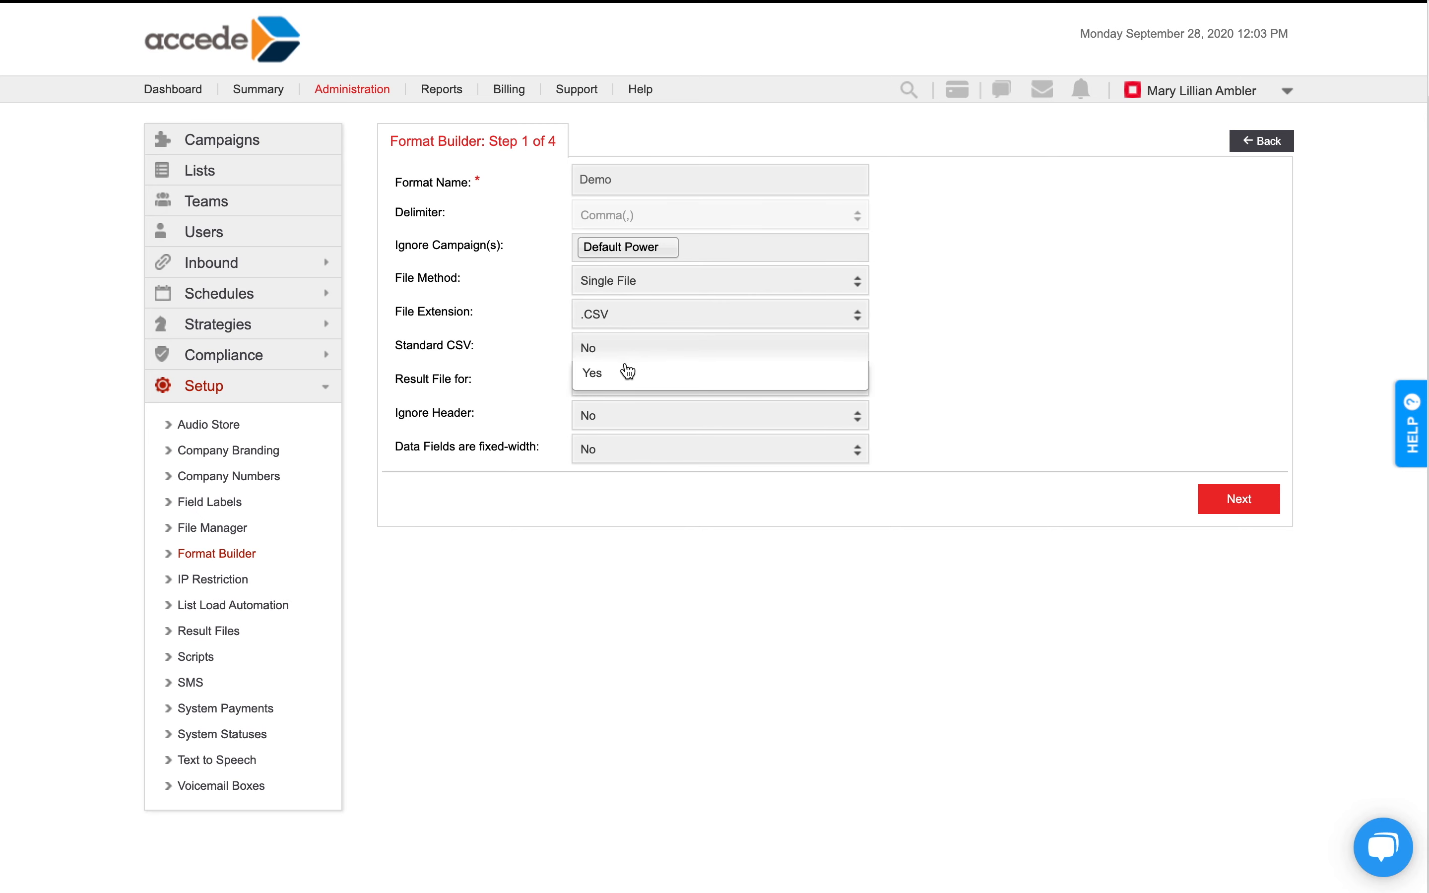
{"action": "left_click", "coordinate": [628, 372]}
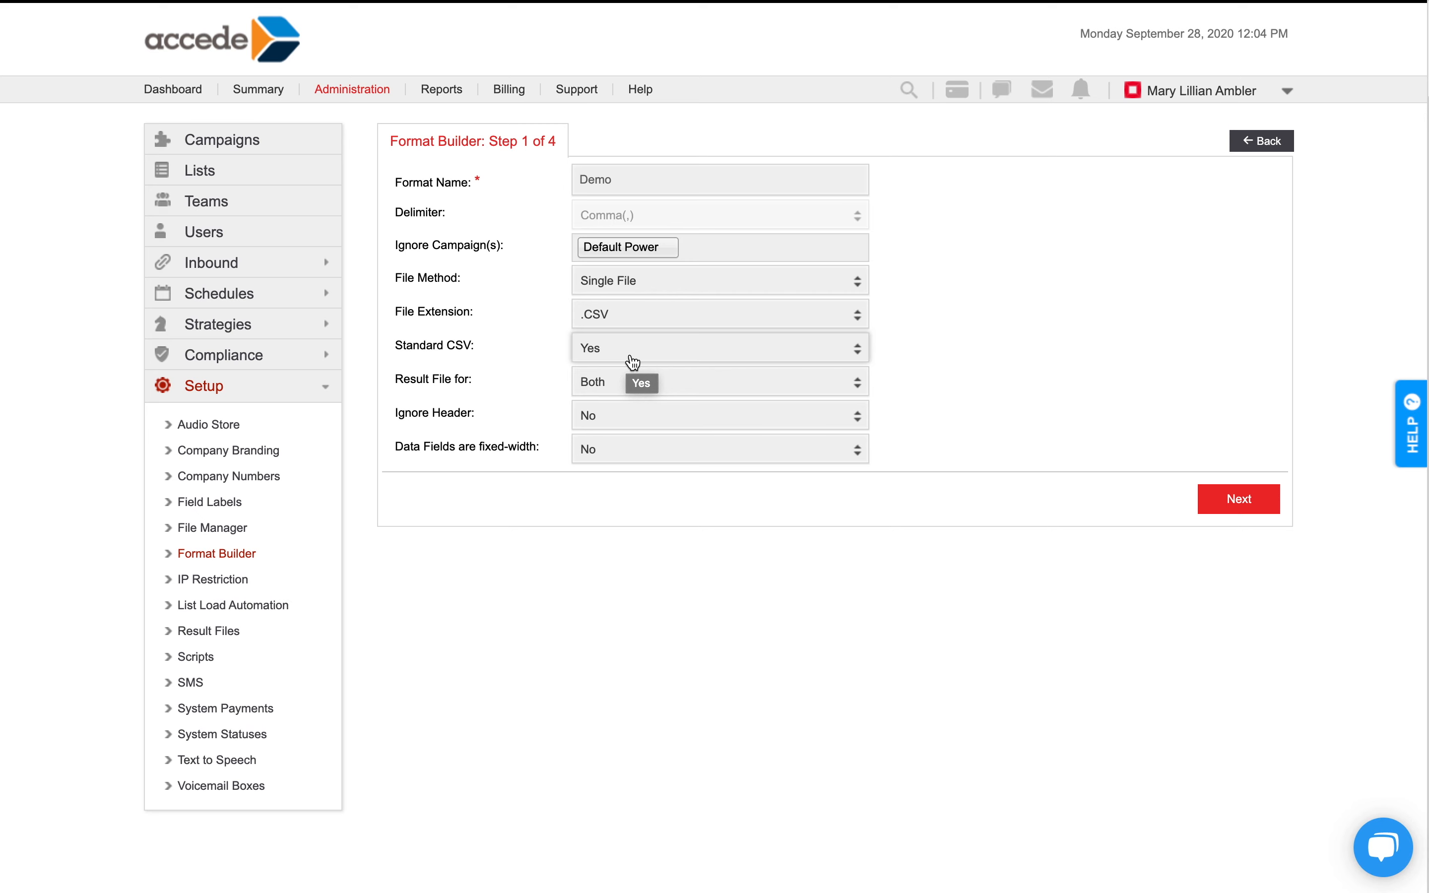
{"action": "left_click", "coordinate": [617, 382]}
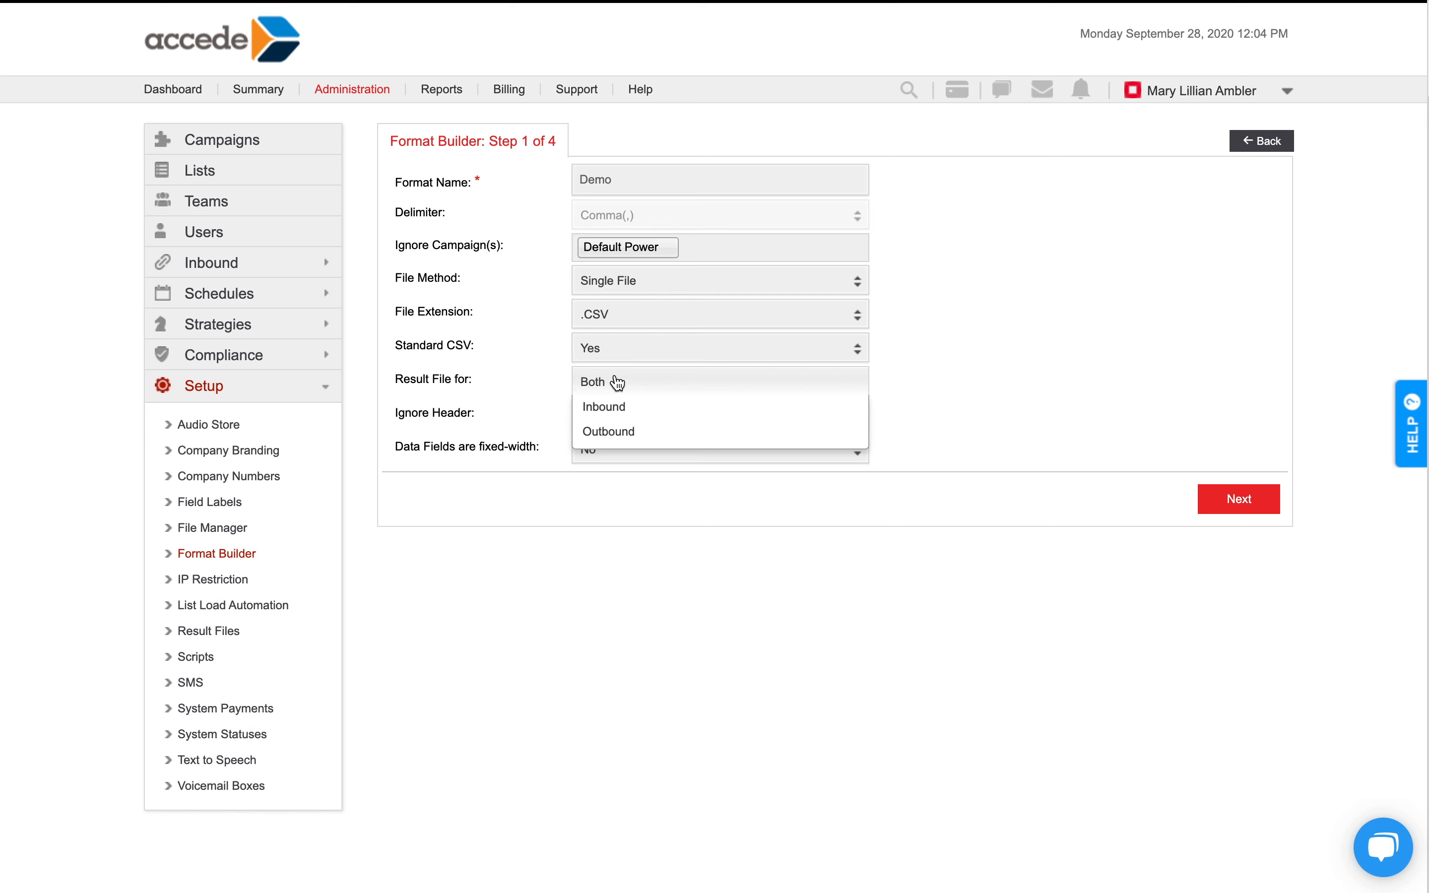
{"action": "left_click", "coordinate": [618, 382]}
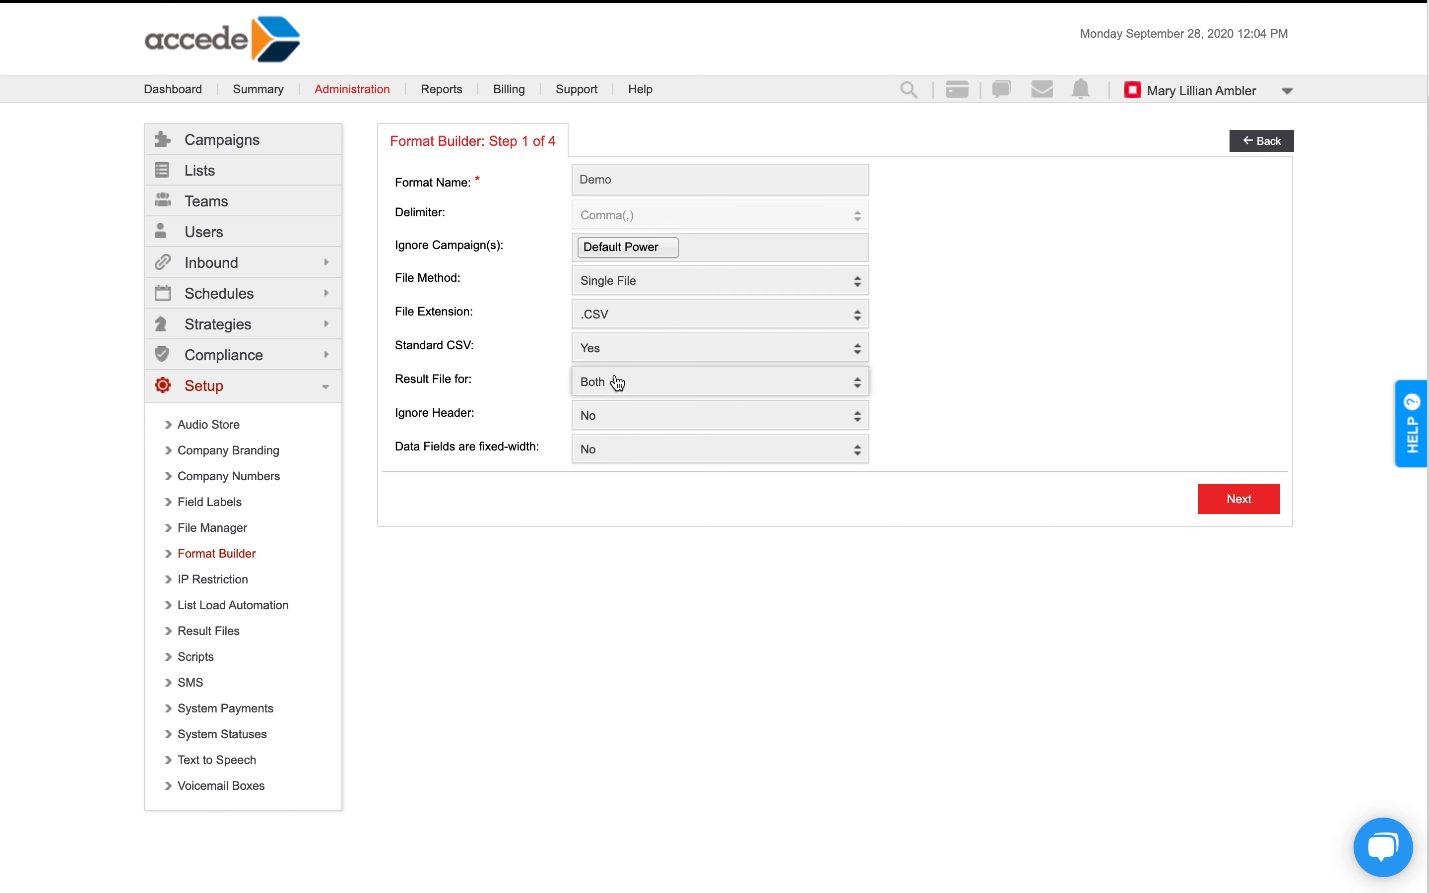
Set Ignore Header to Yes, leave fixed-width data fields at No, and continue to the field mapping step.
{"action": "left_click", "coordinate": [605, 421]}
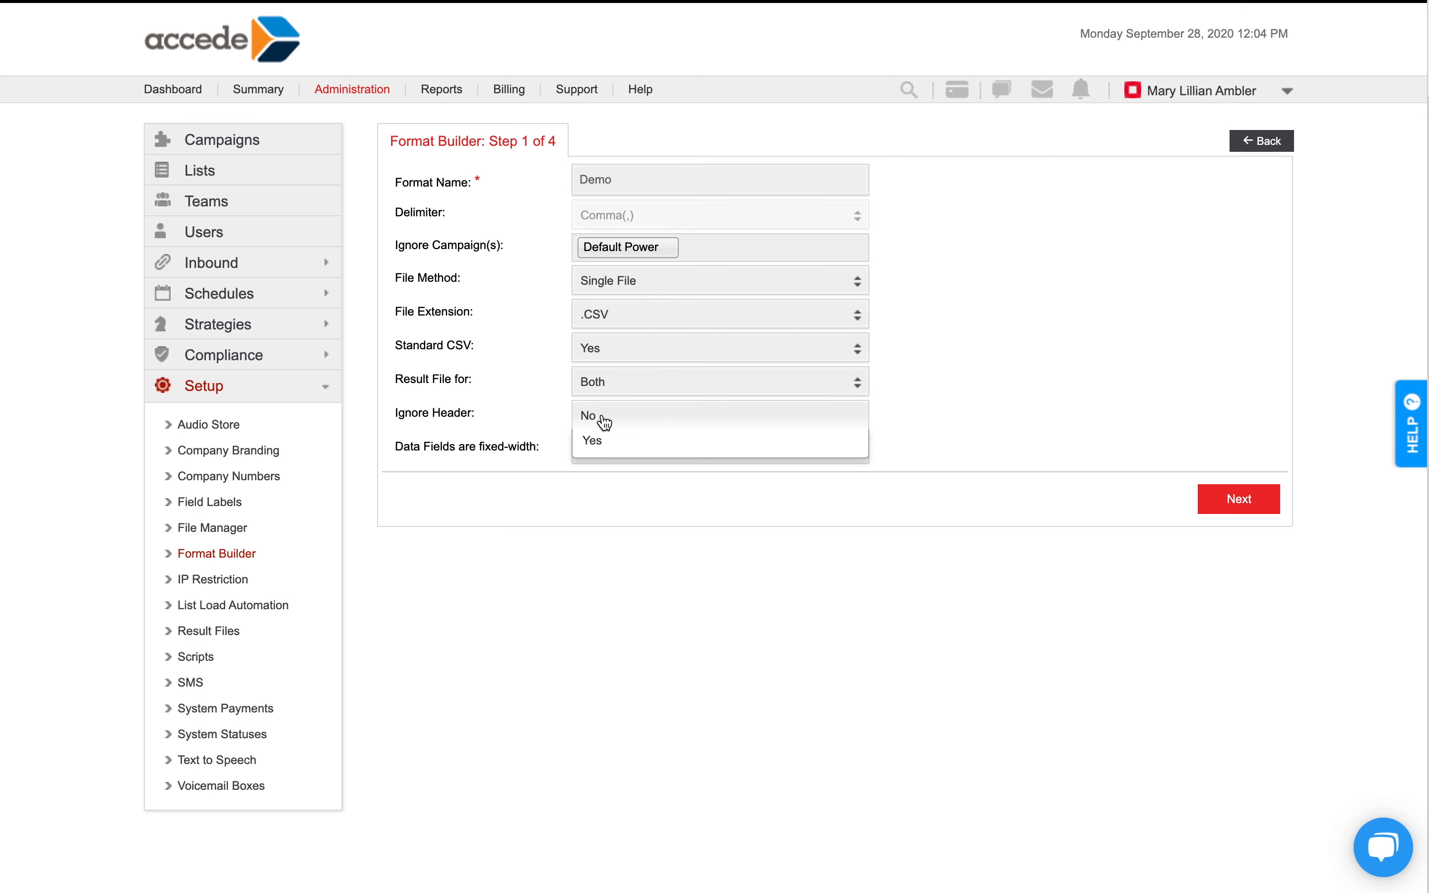
{"action": "left_click", "coordinate": [593, 440]}
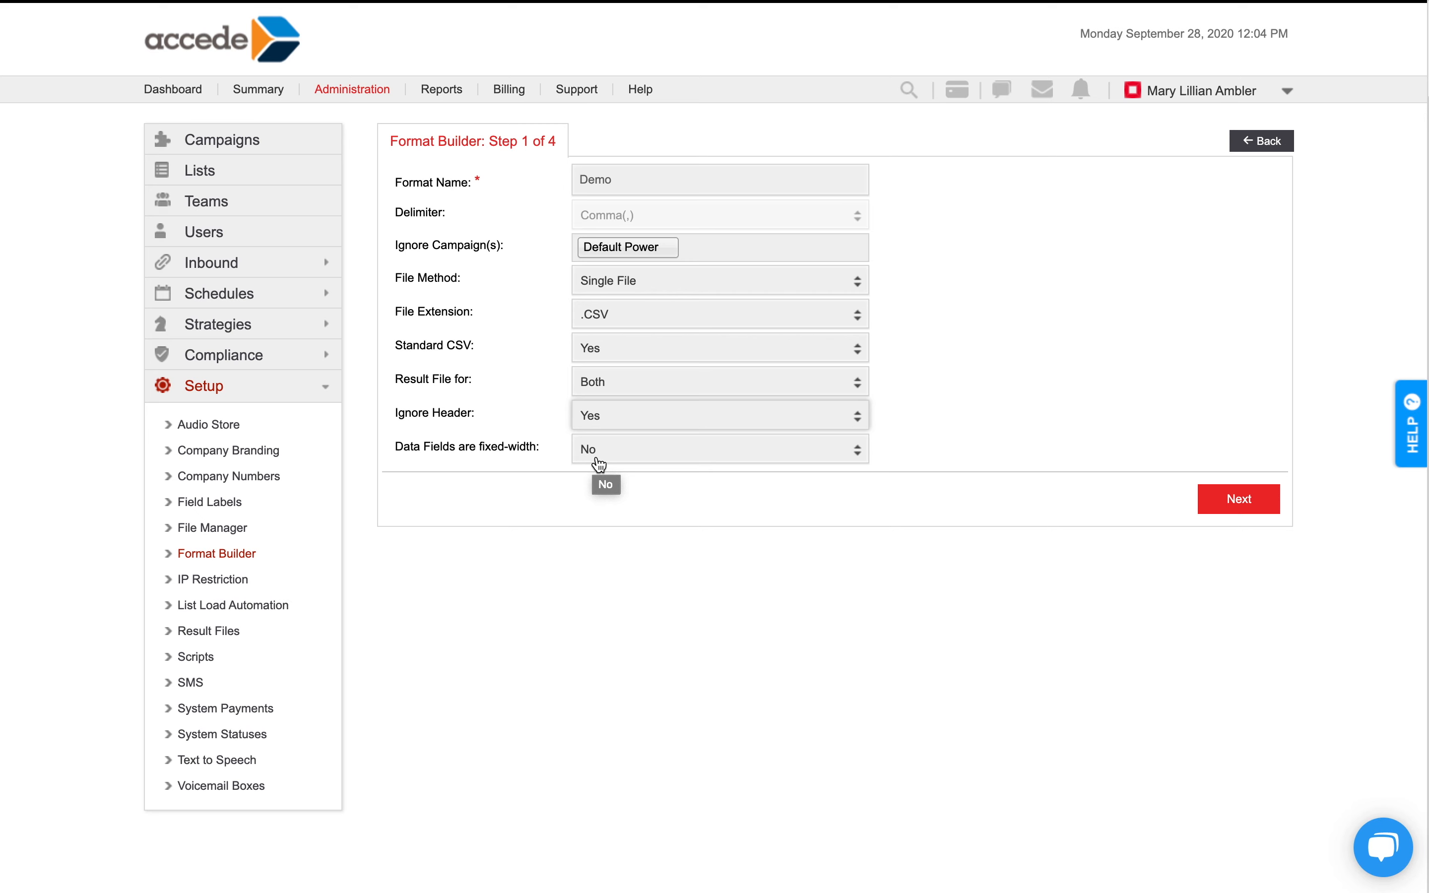
{"action": "left_click", "coordinate": [599, 463]}
{"action": "left_click", "coordinate": [596, 470]}
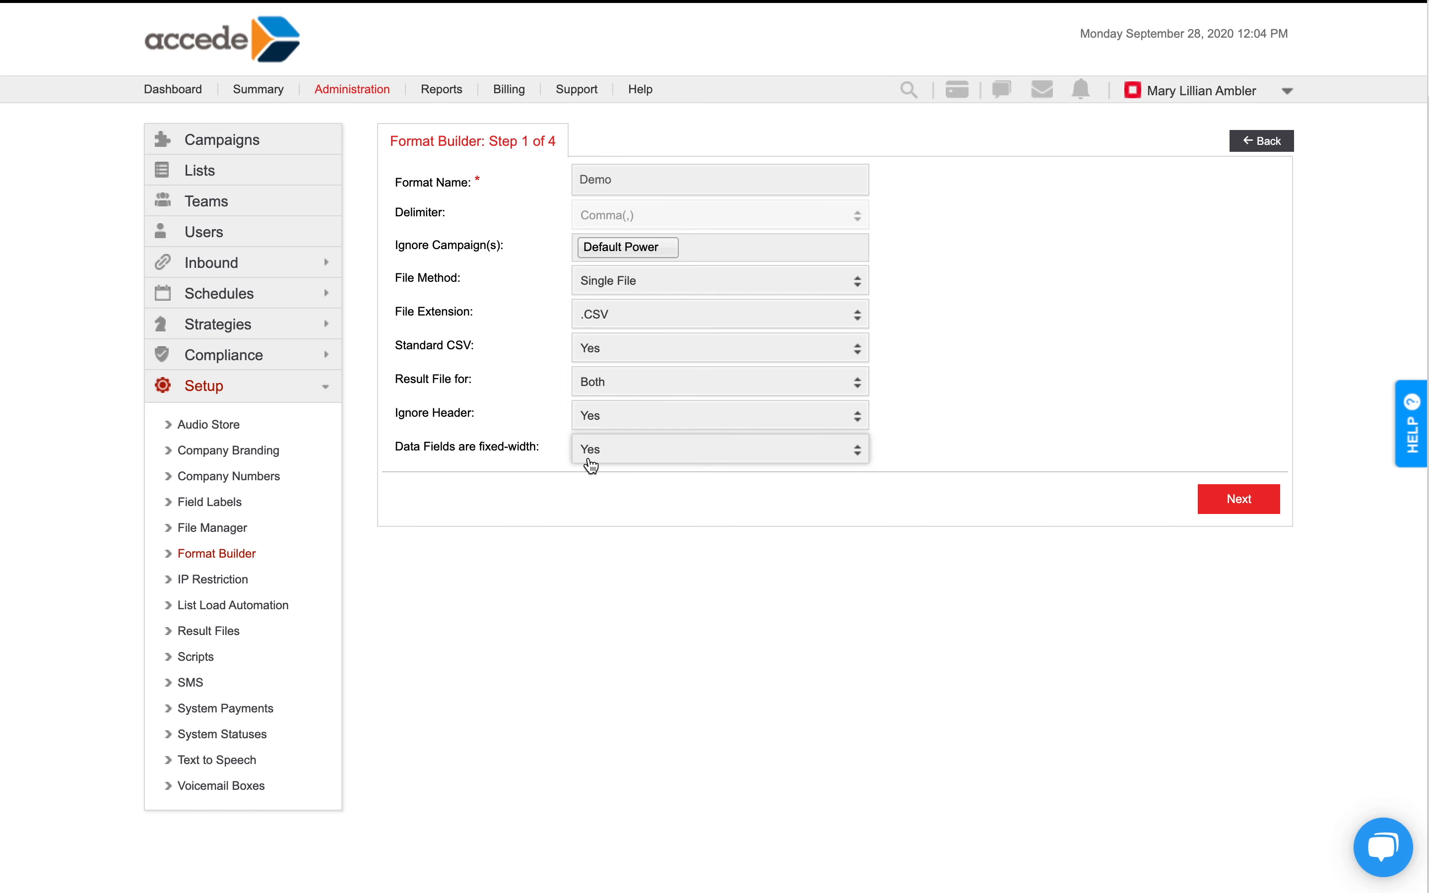
{"action": "left_click", "coordinate": [603, 460]}
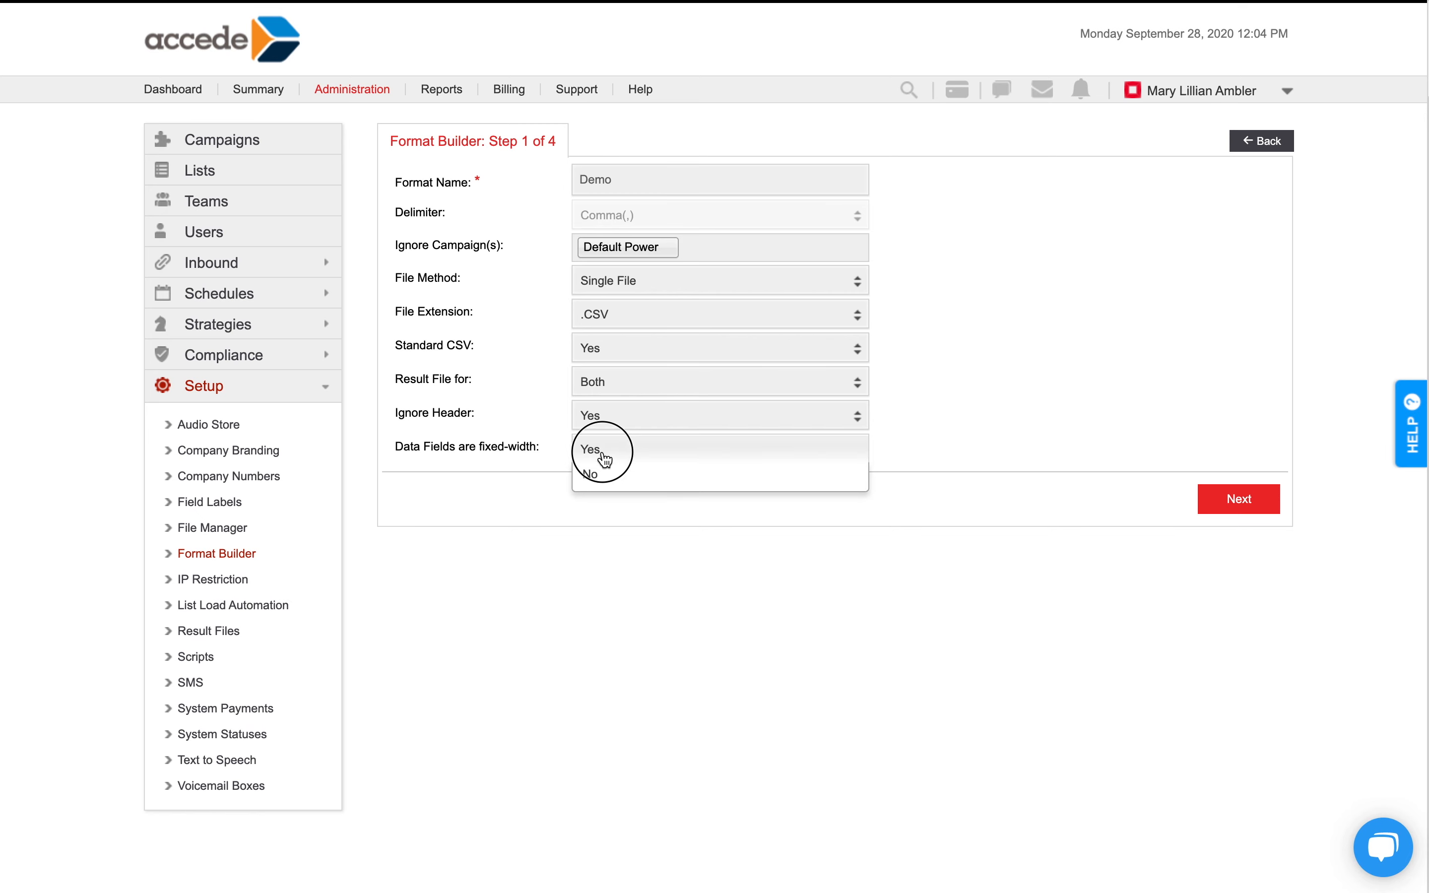
{"action": "left_click", "coordinate": [605, 477]}
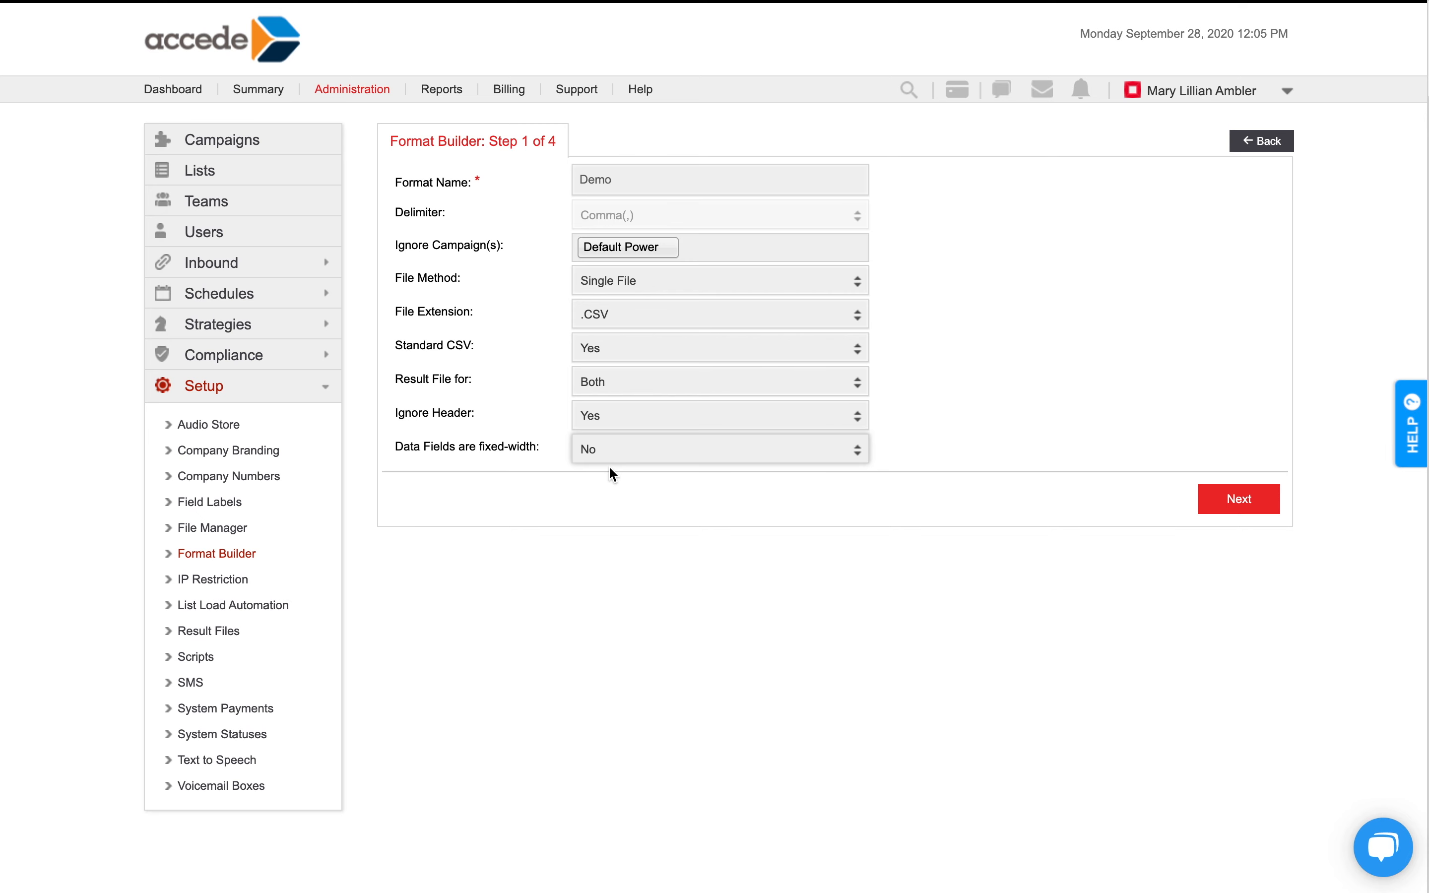
{"action": "left_click", "coordinate": [1234, 501]}
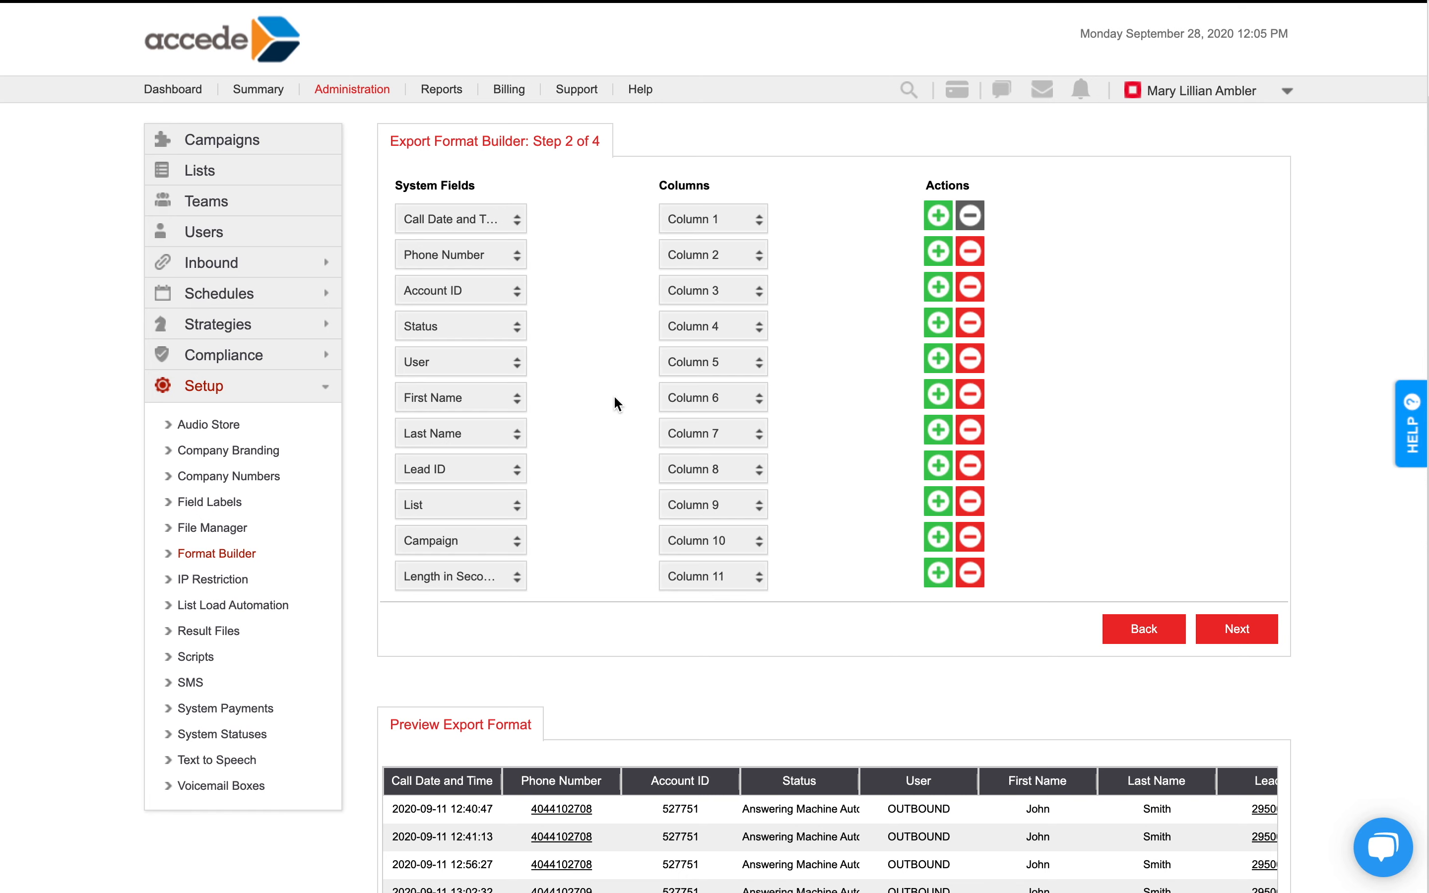
Add a row to the export field mapping and assign the Notes - Comments system field to Column 12.
{"action": "scroll", "coordinate": [617, 413], "scroll_direction": "down", "scroll_amount": 1}
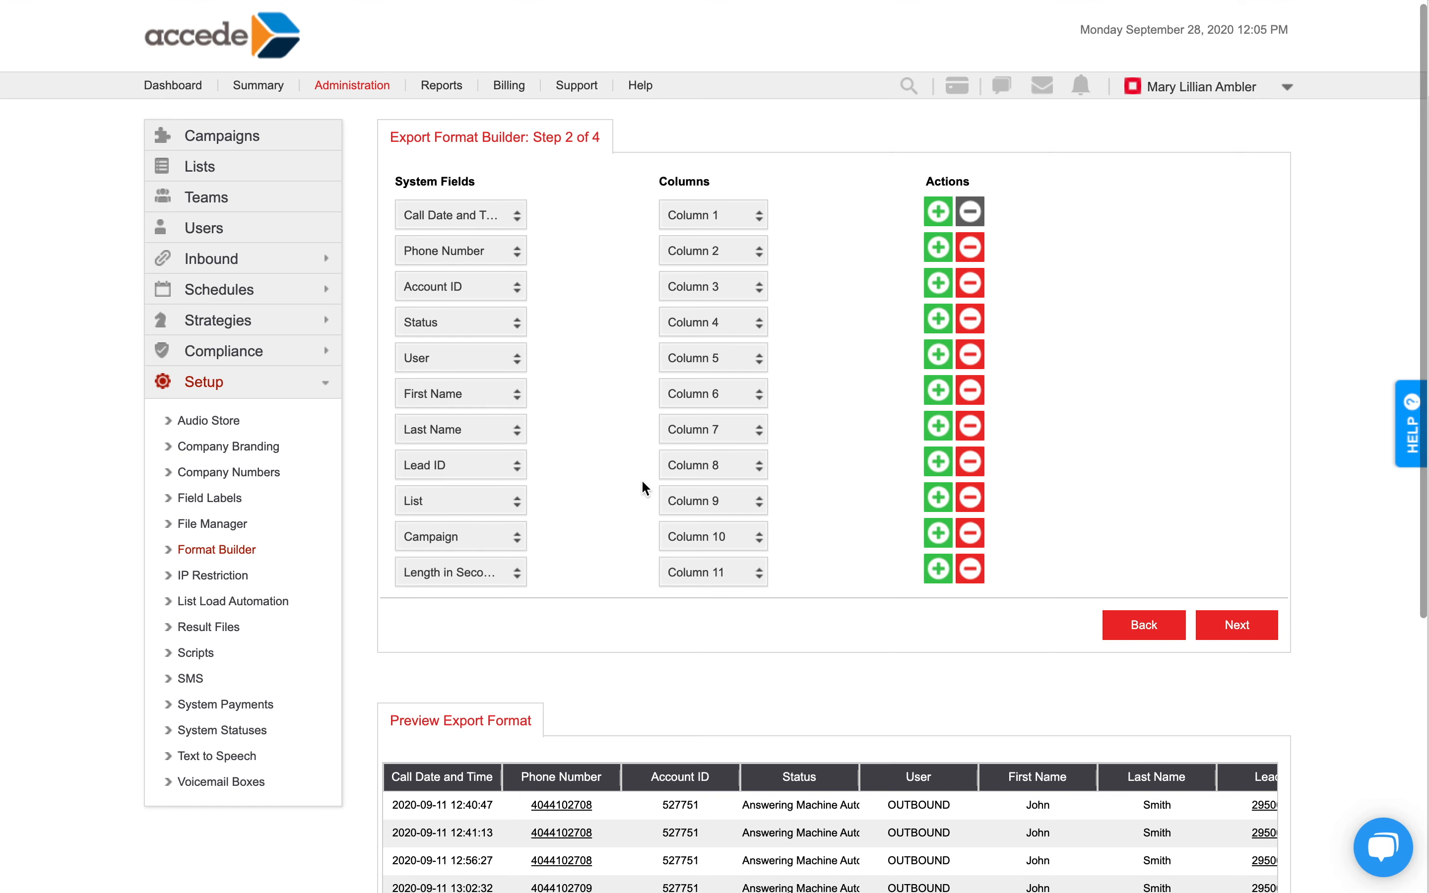
{"action": "left_click", "coordinate": [938, 568]}
{"action": "scroll", "coordinate": [509, 519], "scroll_direction": "down", "scroll_amount": 3}
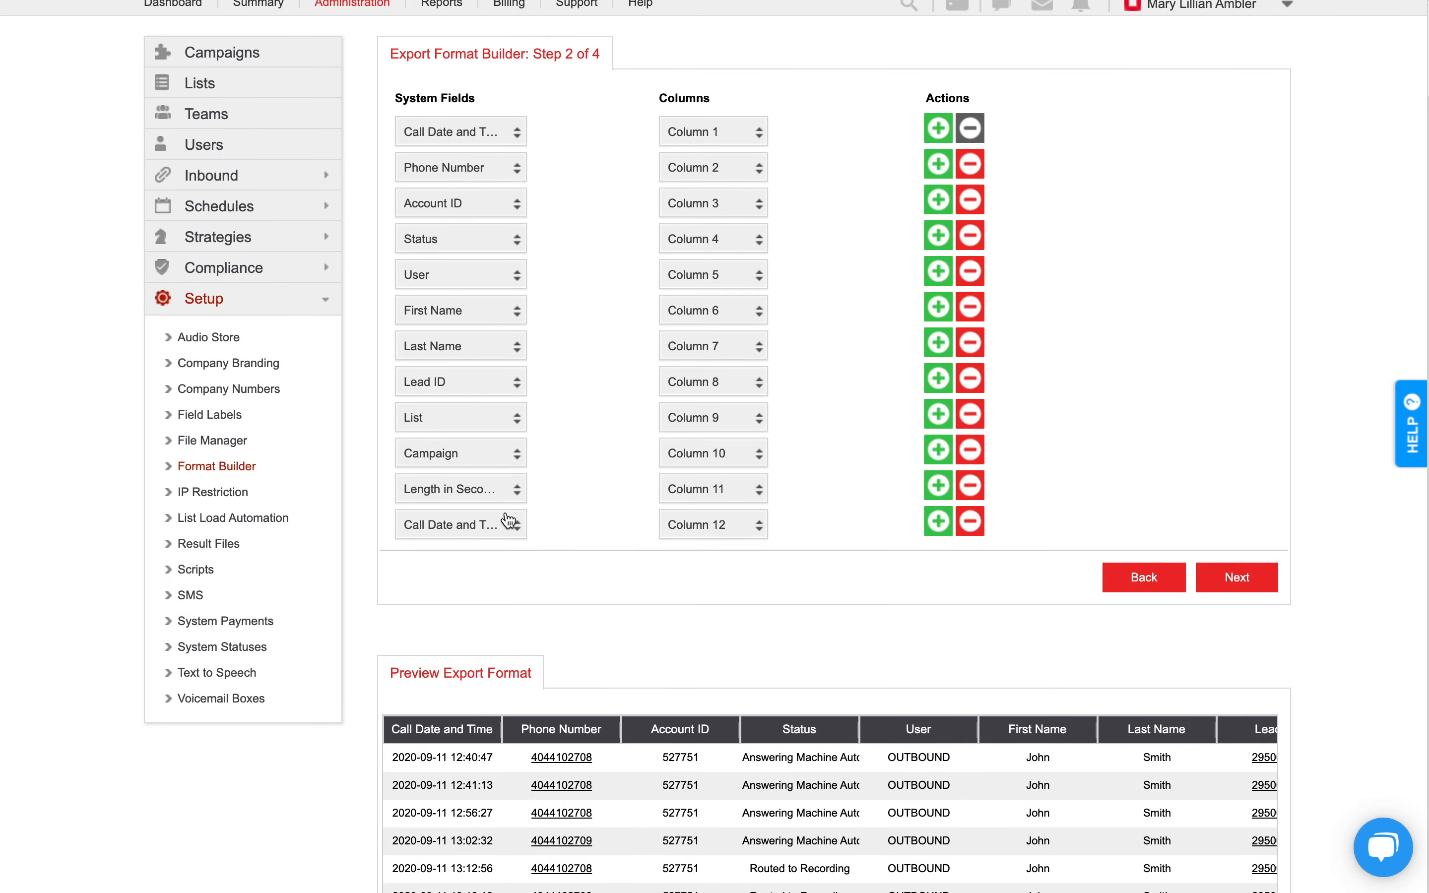
{"action": "left_click", "coordinate": [509, 520]}
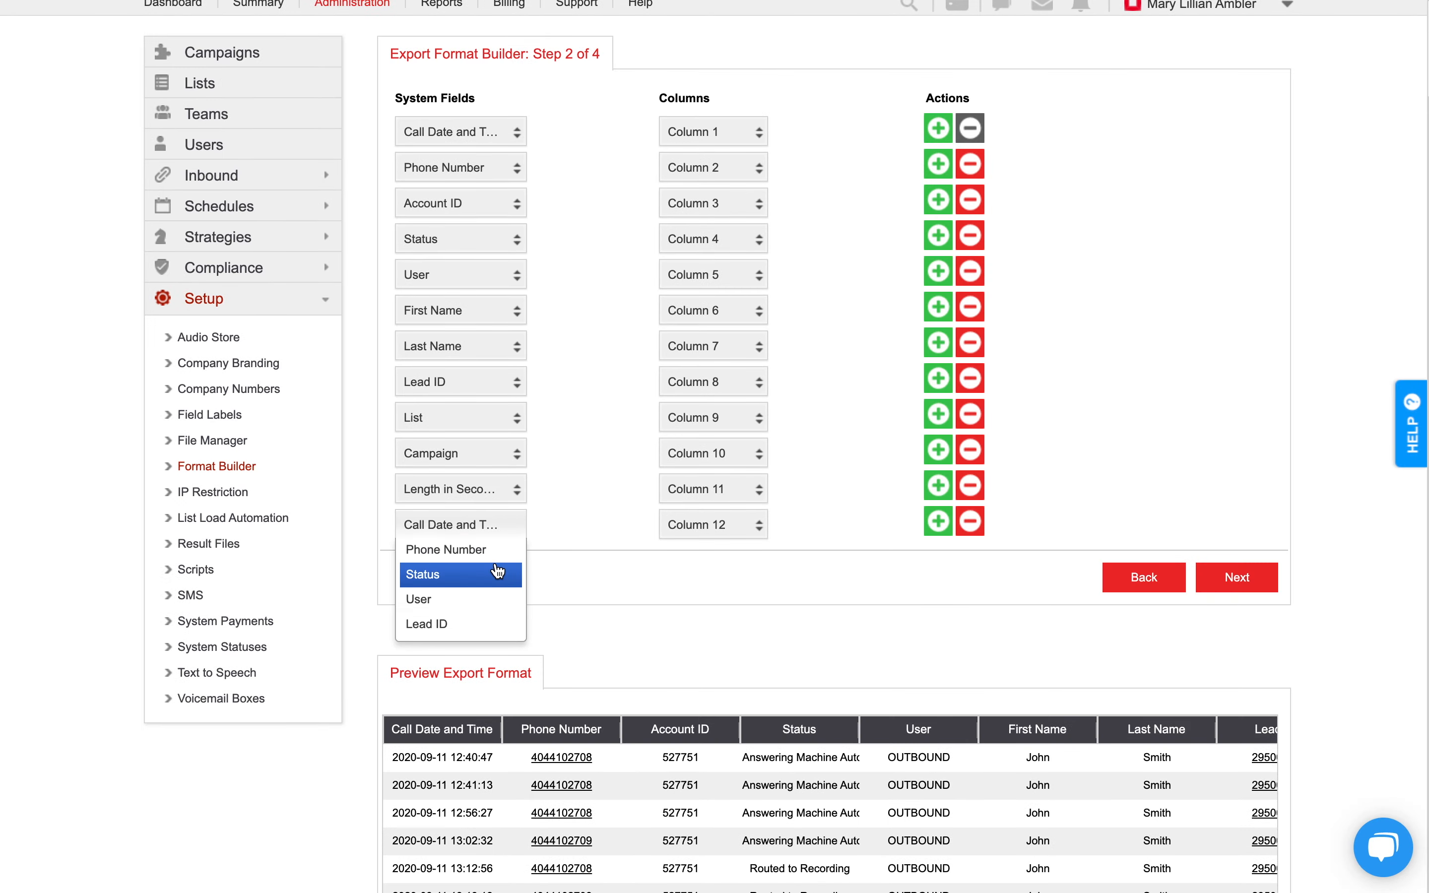
{"action": "scroll", "coordinate": [499, 570], "scroll_direction": "down", "scroll_amount": 5}
{"action": "left_click", "coordinate": [476, 549]}
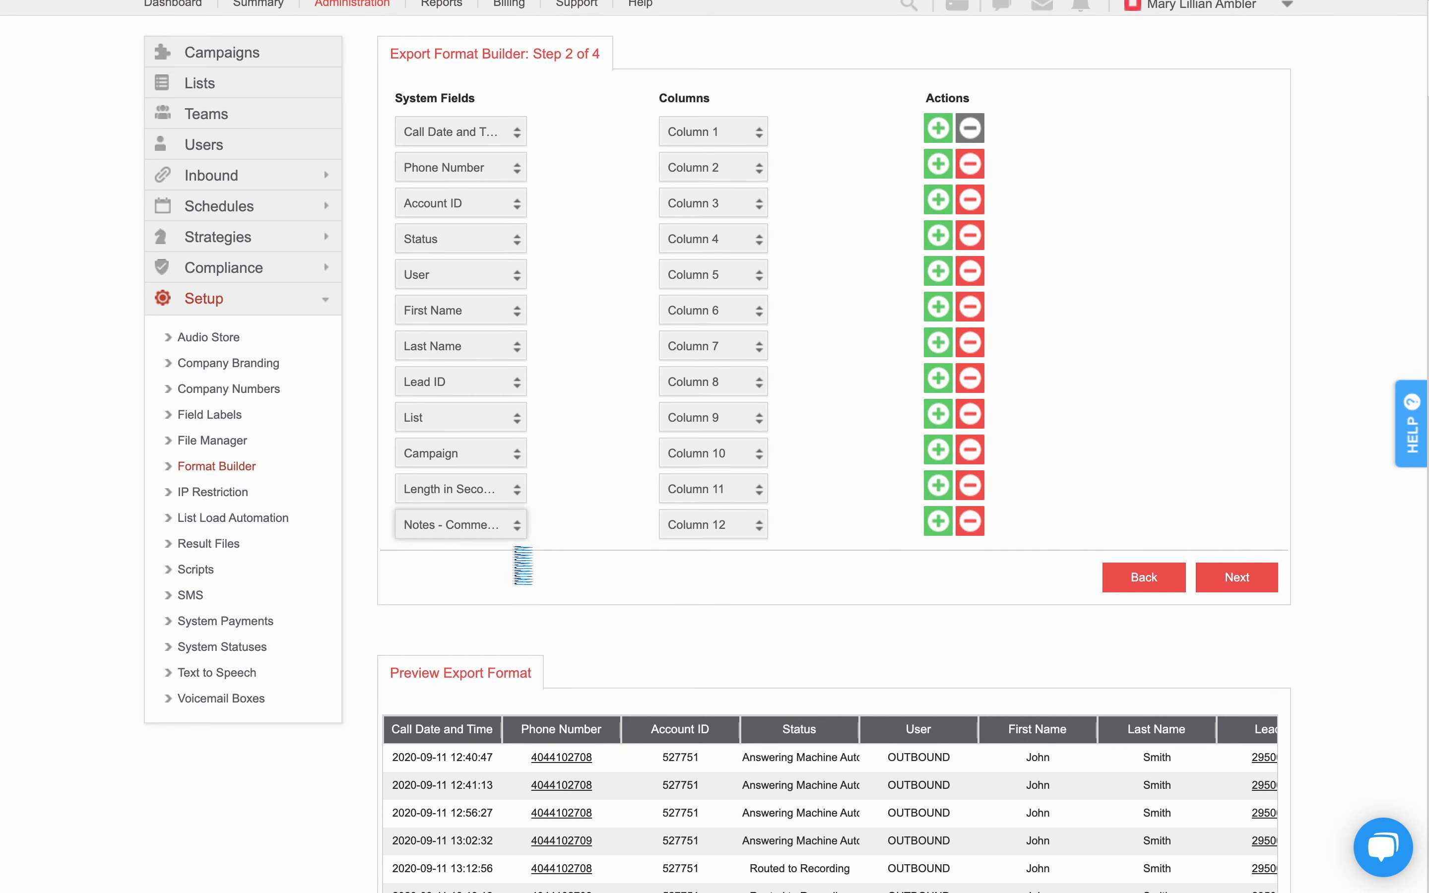
Review the export format preview through its last column and remove the Notes - Comments row from the mapping.
{"action": "scroll", "coordinate": [792, 394], "scroll_direction": "down", "scroll_amount": 5}
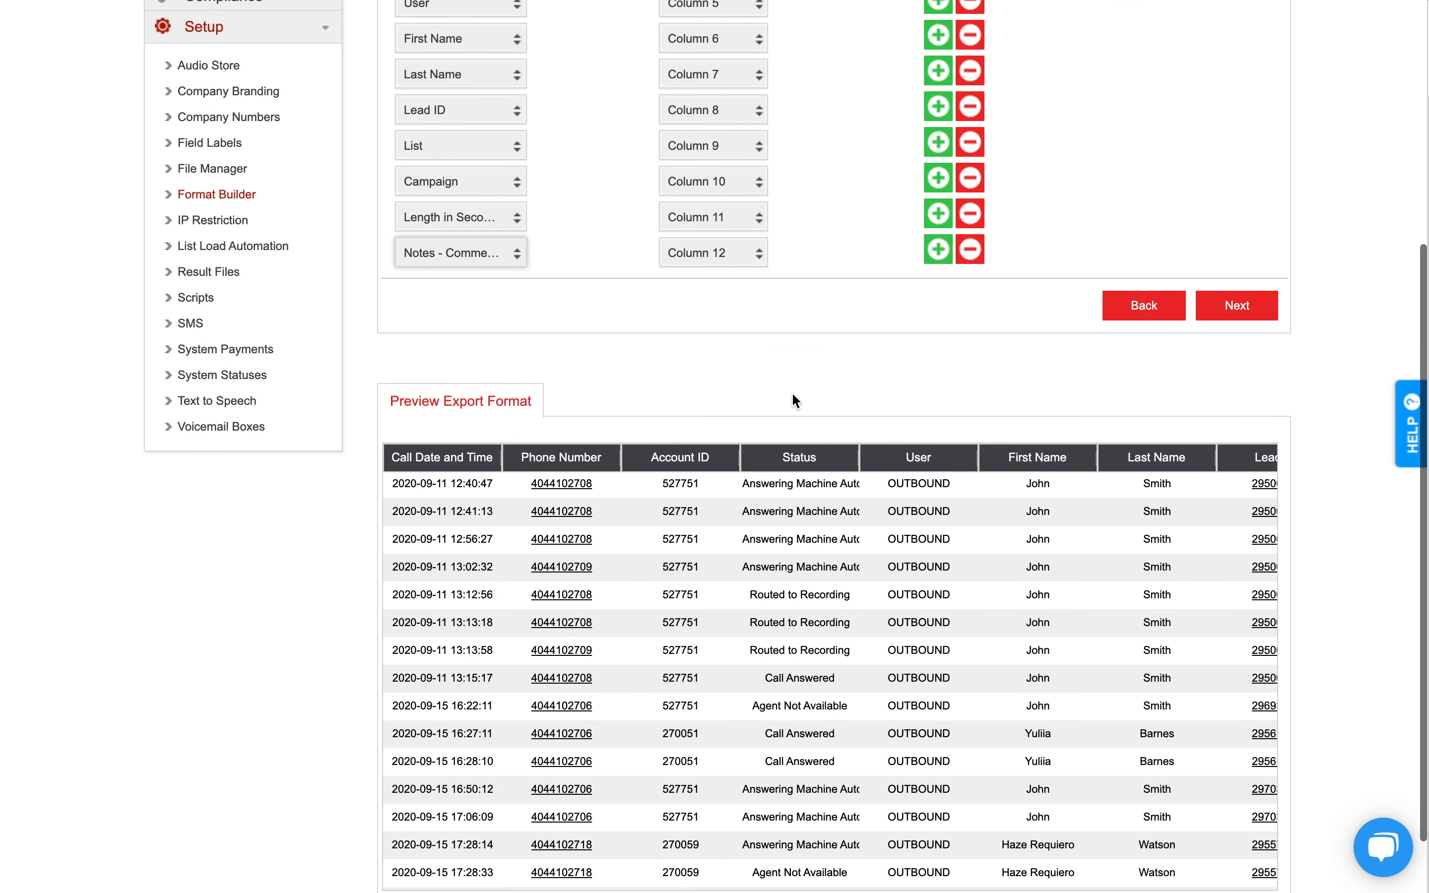
{"action": "scroll", "coordinate": [822, 495], "scroll_direction": "down", "scroll_amount": 2}
{"action": "scroll", "coordinate": [822, 495], "scroll_direction": "right", "scroll_amount": 5}
{"action": "scroll", "coordinate": [850, 392], "scroll_direction": "up", "scroll_amount": 6}
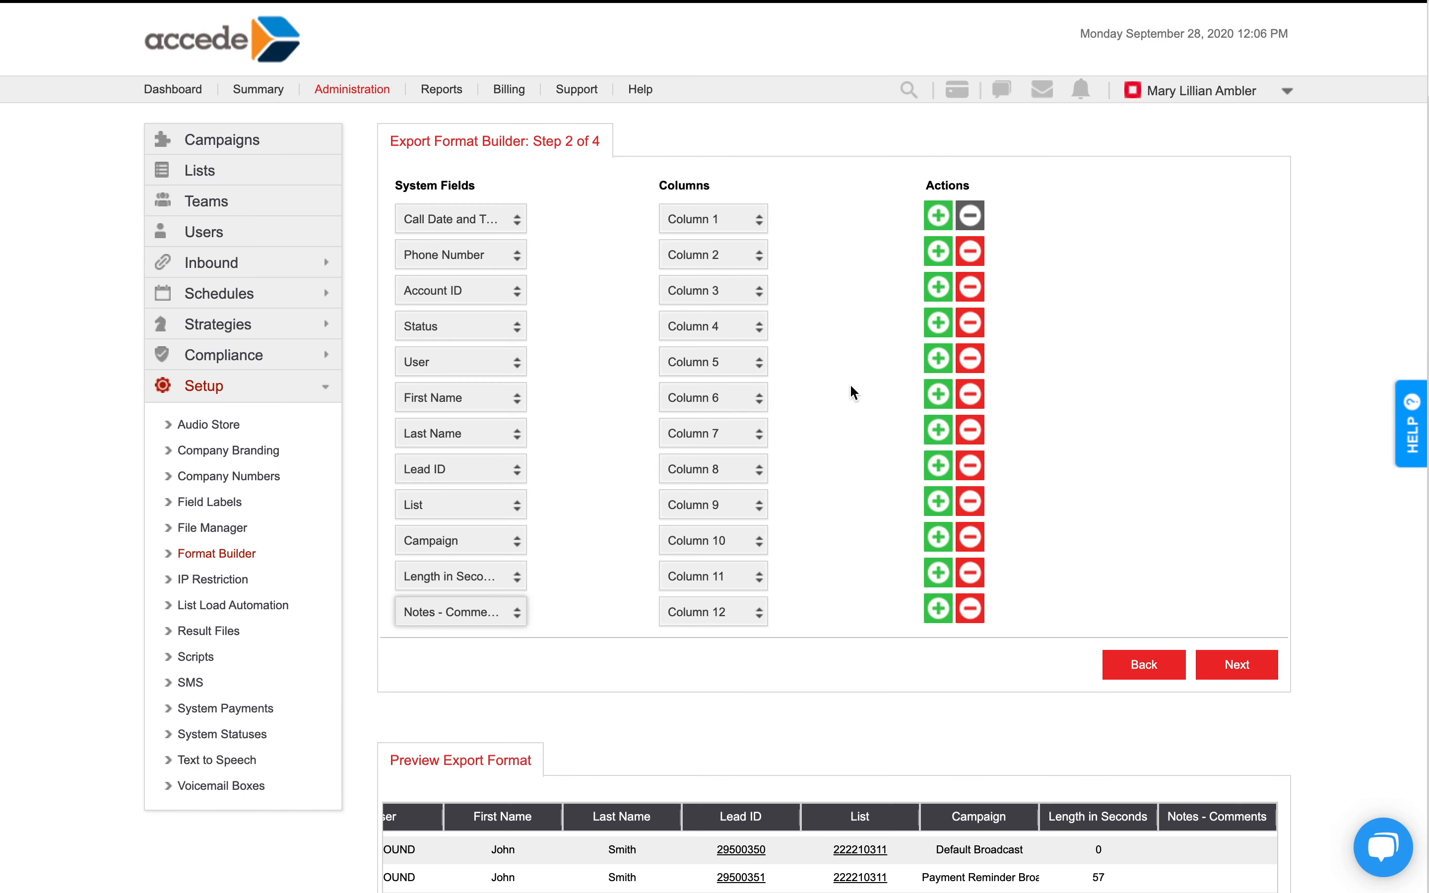
{"action": "left_click", "coordinate": [976, 609]}
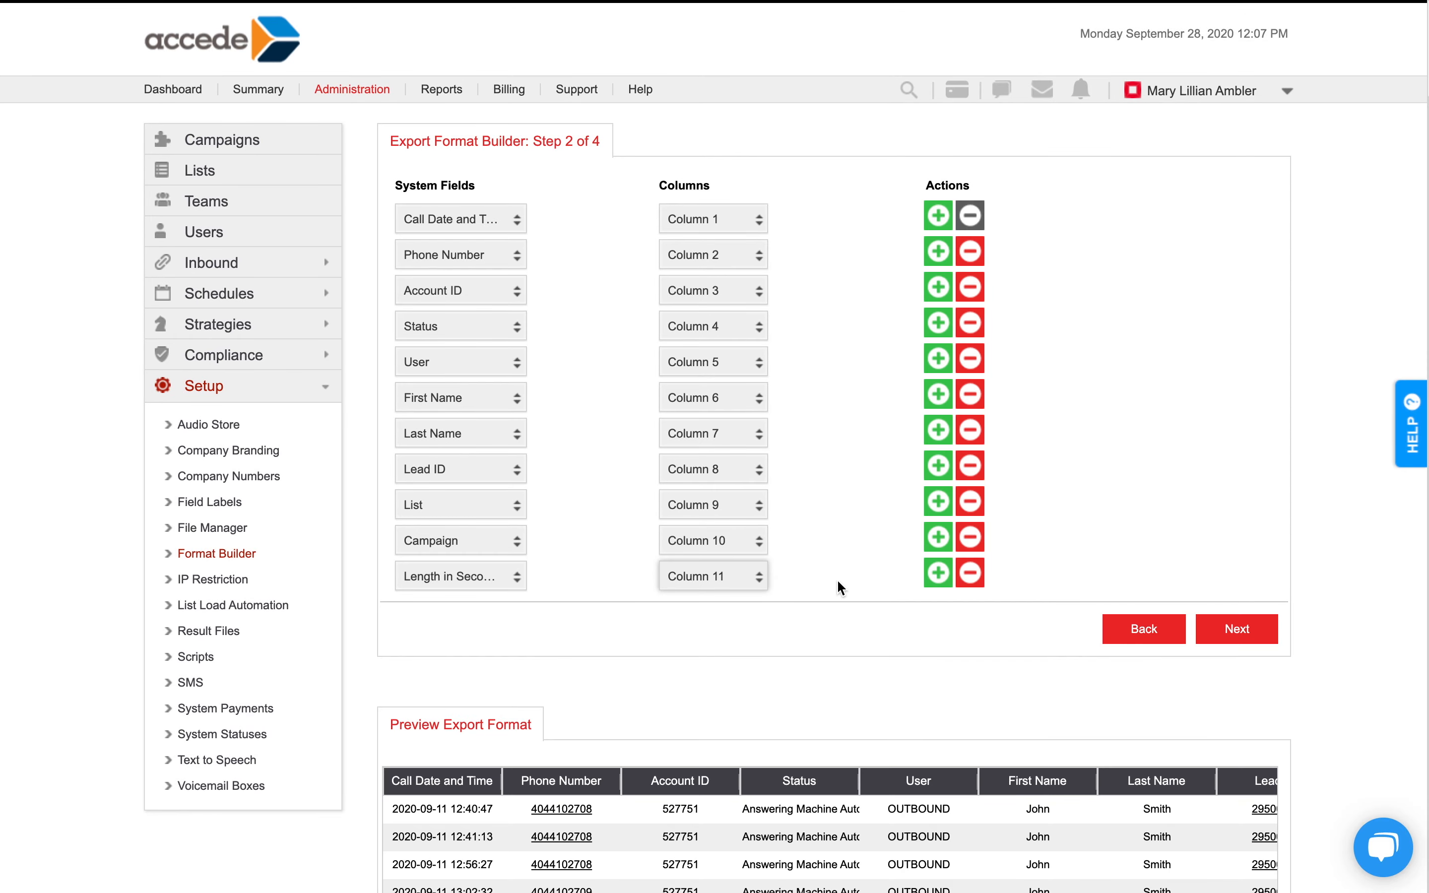
Assign the Length in Seconds system field to Column 1.
{"action": "left_click", "coordinate": [730, 582]}
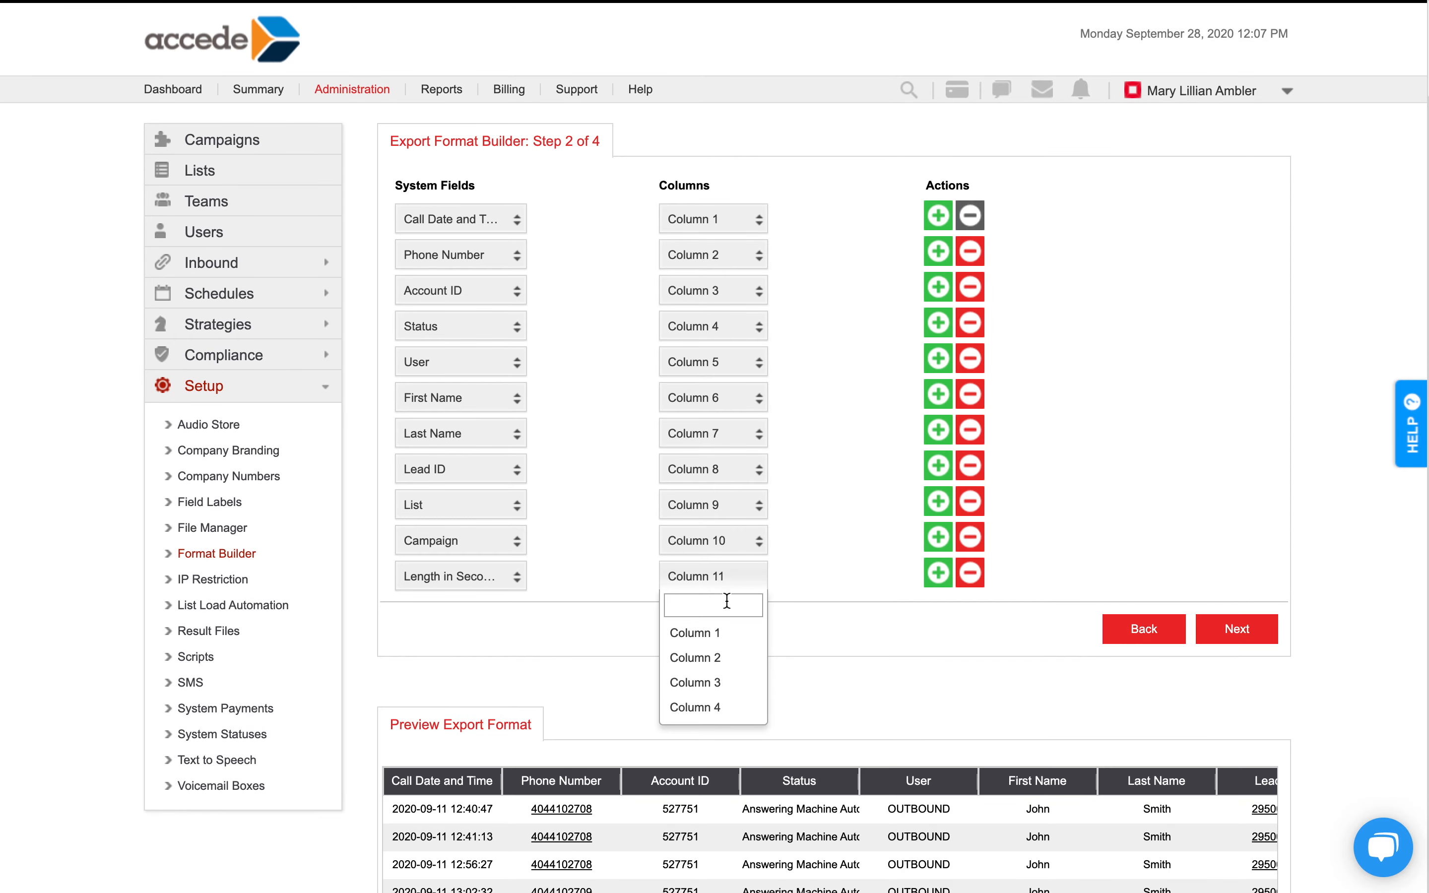
{"action": "left_click", "coordinate": [729, 633]}
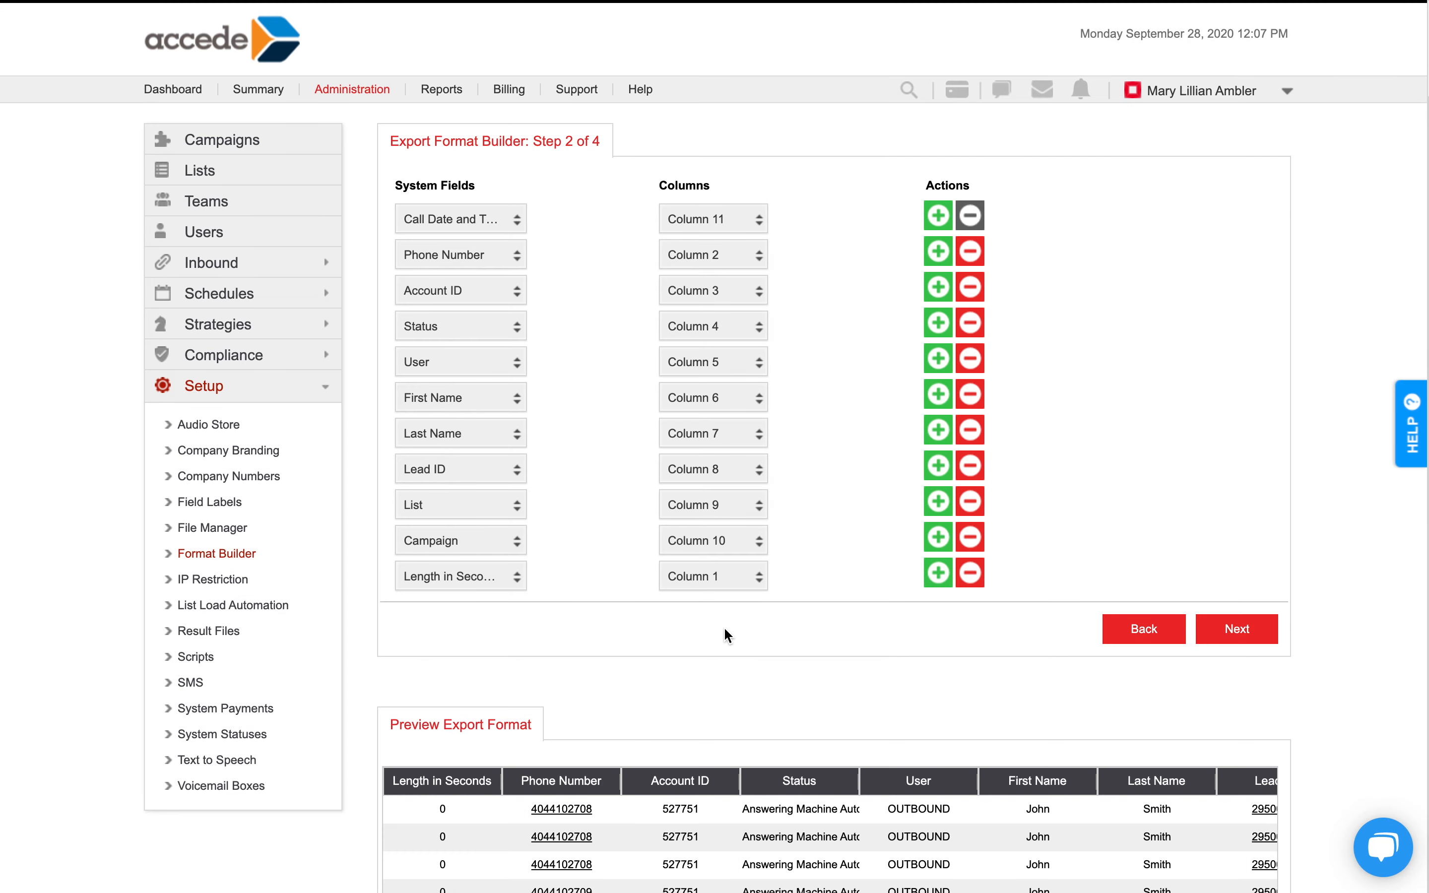
Check the export format preview with its reordered columns and continue to the status description step.
{"action": "scroll", "coordinate": [724, 631], "scroll_direction": "down", "scroll_amount": 3}
{"action": "scroll", "coordinate": [728, 635], "scroll_direction": "down", "scroll_amount": 3}
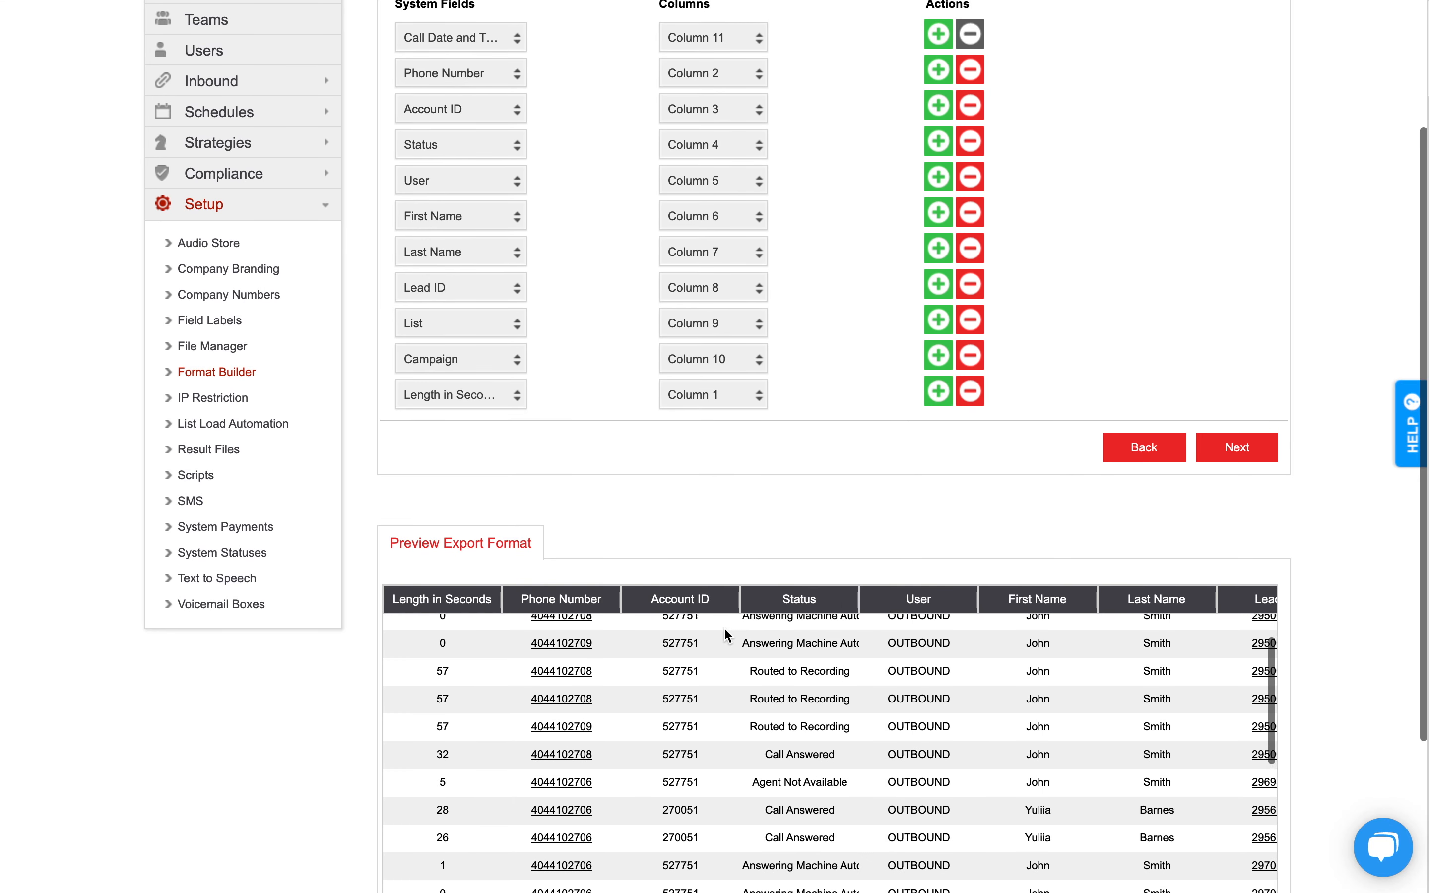
{"action": "scroll", "coordinate": [726, 527], "scroll_direction": "down", "scroll_amount": 3}
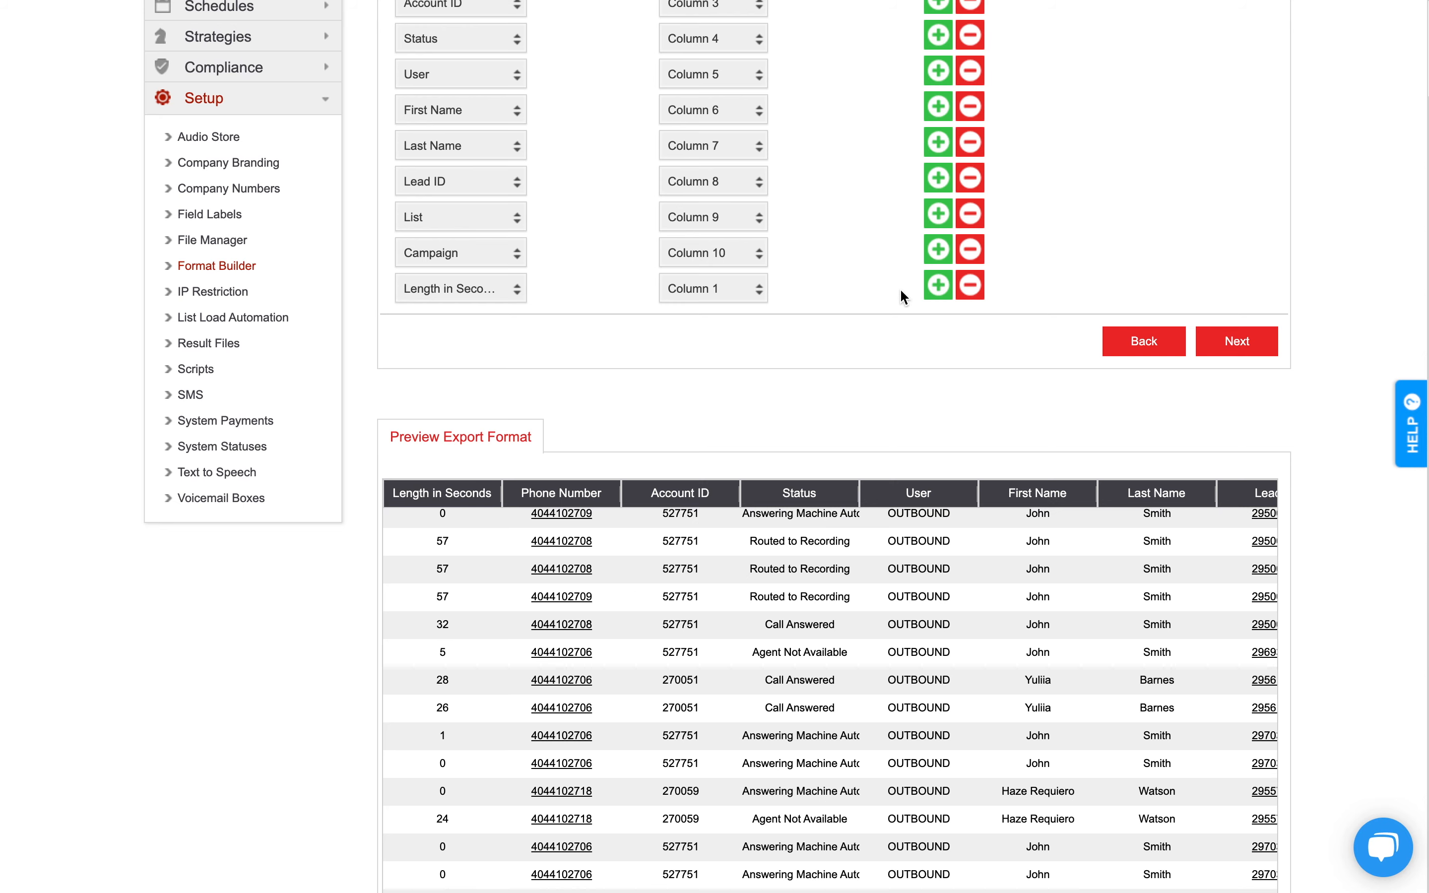
{"action": "scroll", "coordinate": [1034, 500], "scroll_direction": "up", "scroll_amount": 5}
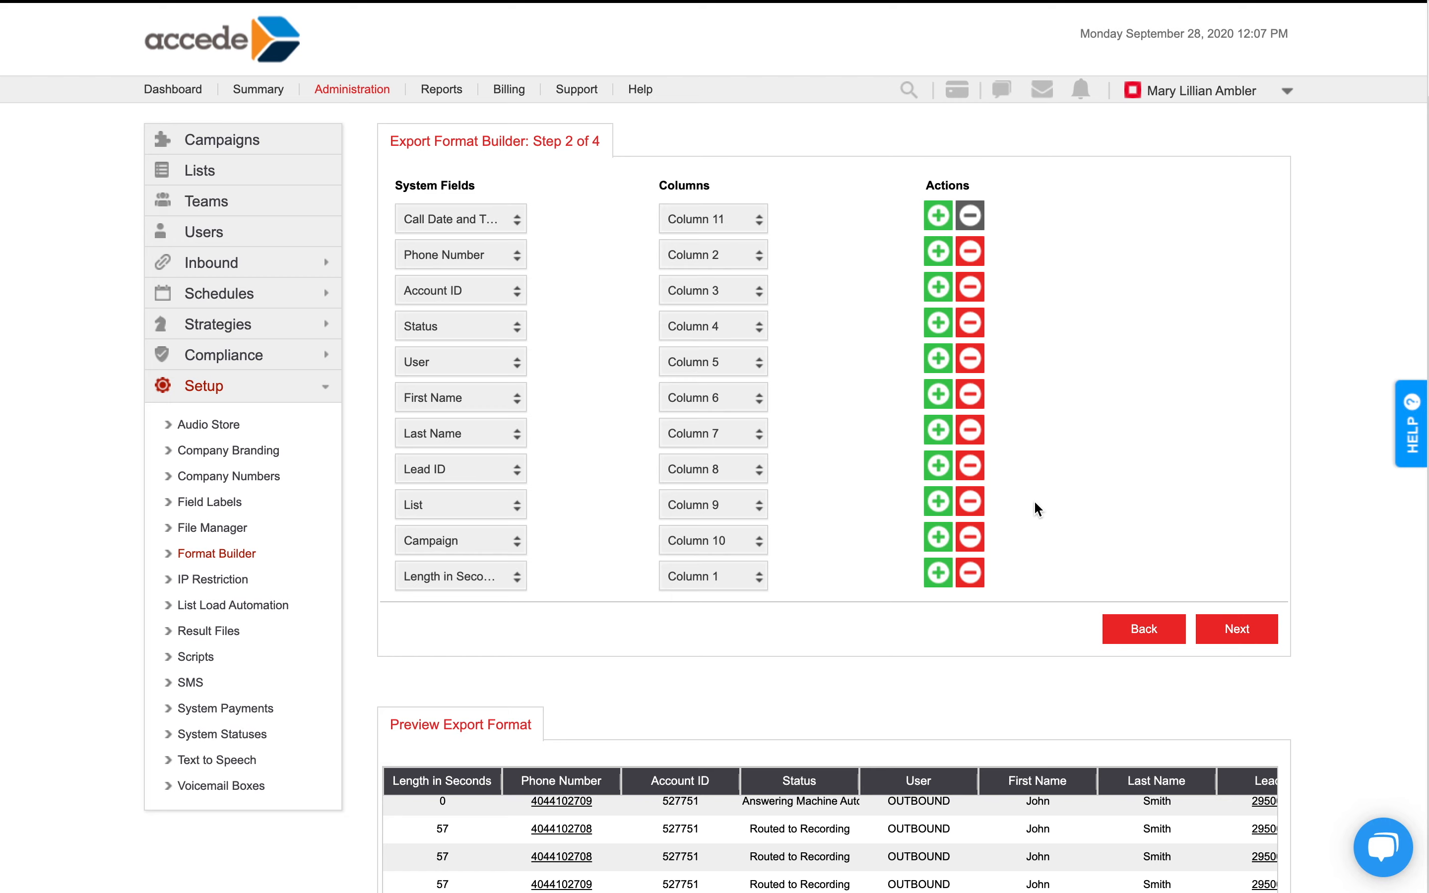
{"action": "scroll", "coordinate": [1003, 469], "scroll_direction": "down", "scroll_amount": 2}
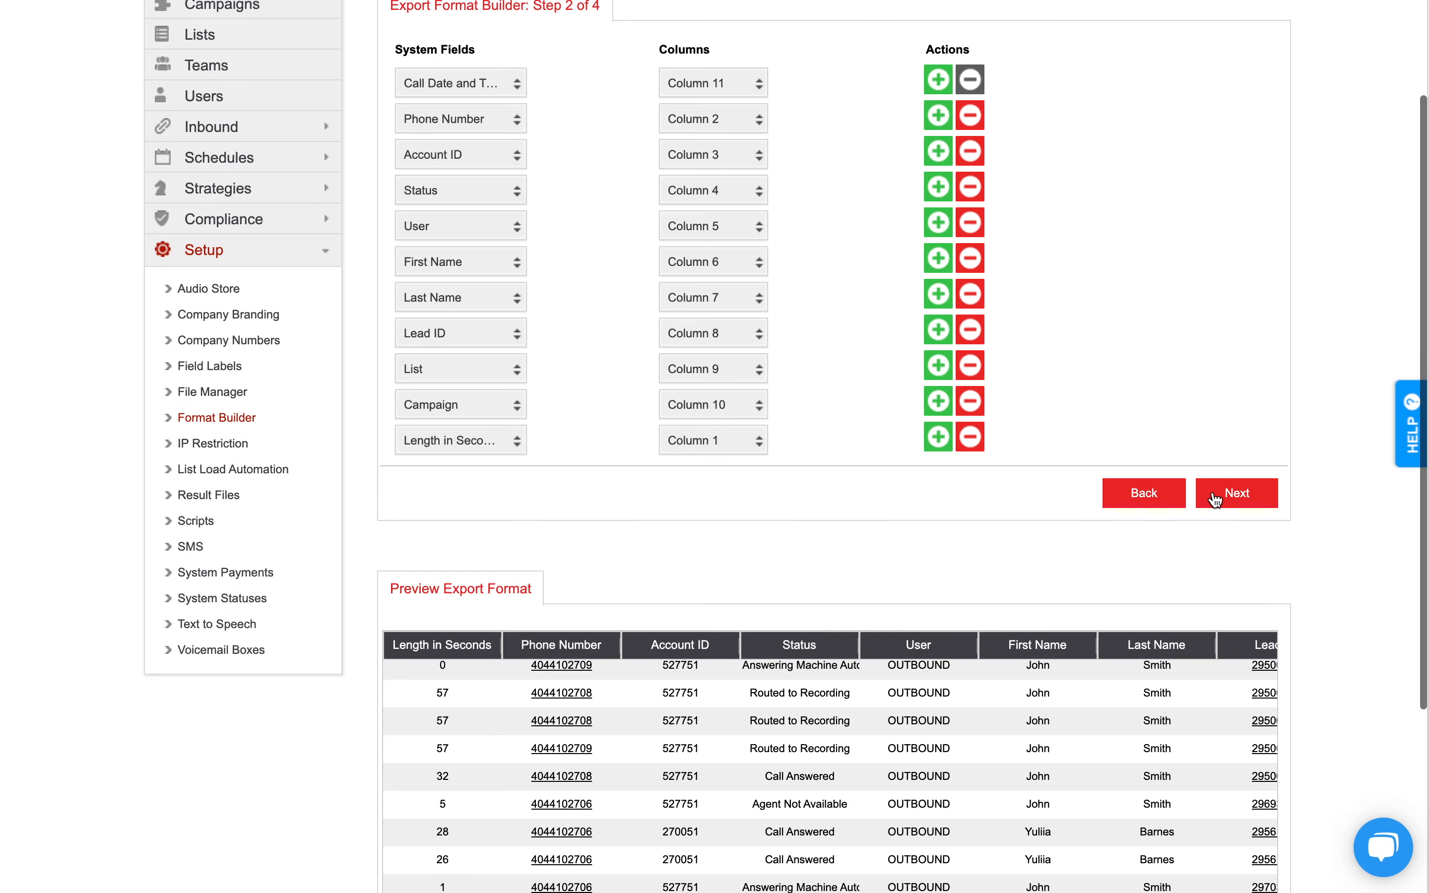
{"action": "left_click", "coordinate": [1230, 499]}
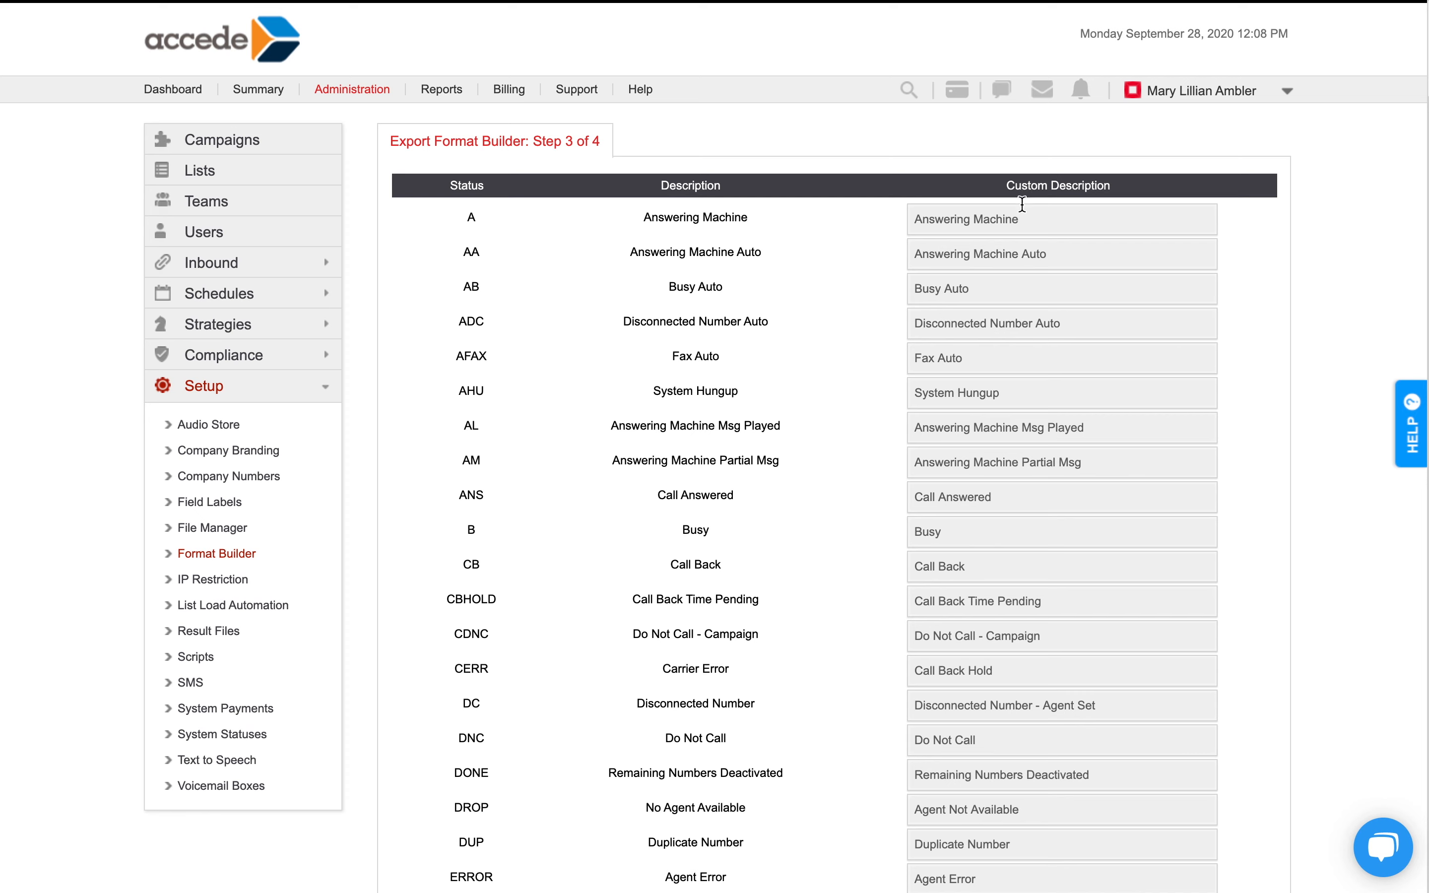
Enter "Message" in the custom description of the Answering Machine status (A) and continue to the final preview step.
{"action": "left_click", "coordinate": [1050, 218]}
{"action": "type", "text": "Message"}
{"action": "scroll", "coordinate": [857, 307], "scroll_direction": "down", "scroll_amount": 4}
{"action": "scroll", "coordinate": [857, 307], "scroll_direction": "up", "scroll_amount": 4}
{"action": "scroll", "coordinate": [859, 305], "scroll_direction": "down", "scroll_amount": 20}
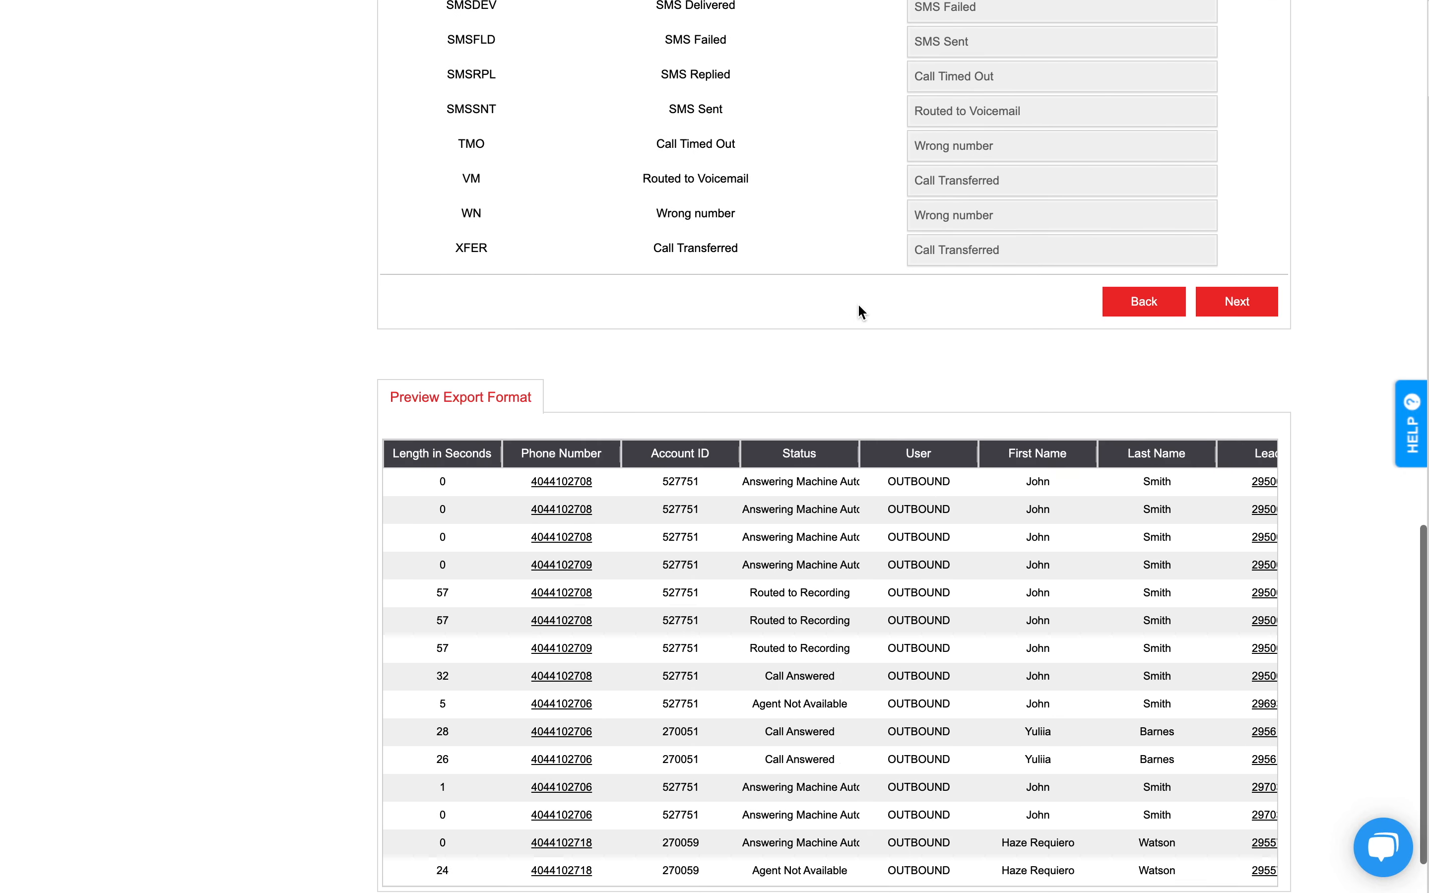
{"action": "scroll", "coordinate": [857, 310], "scroll_direction": "down", "scroll_amount": 1}
{"action": "scroll", "coordinate": [858, 310], "scroll_direction": "up", "scroll_amount": 3}
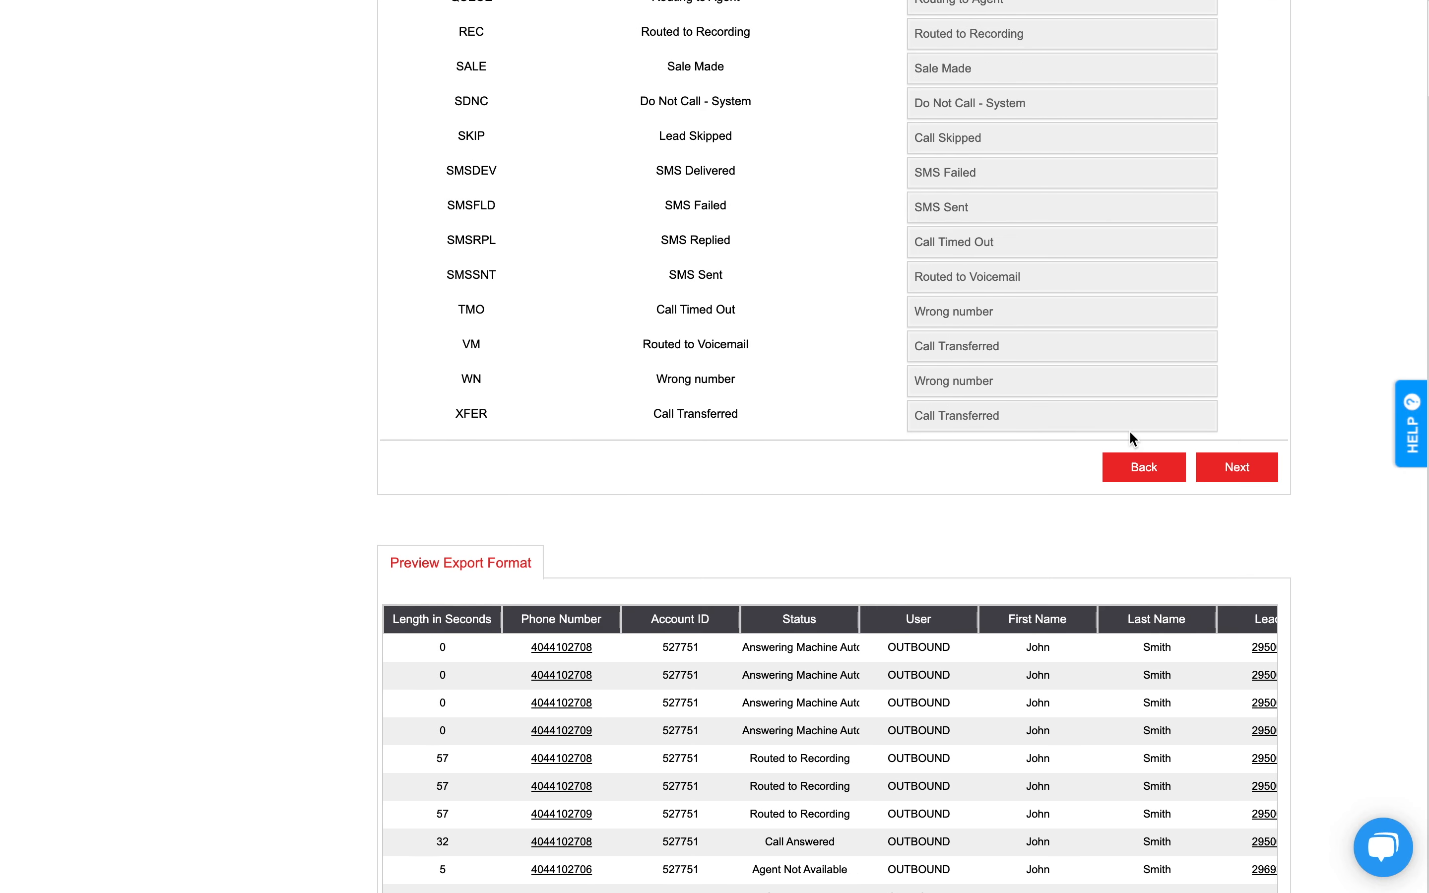
{"action": "left_click", "coordinate": [1238, 469]}
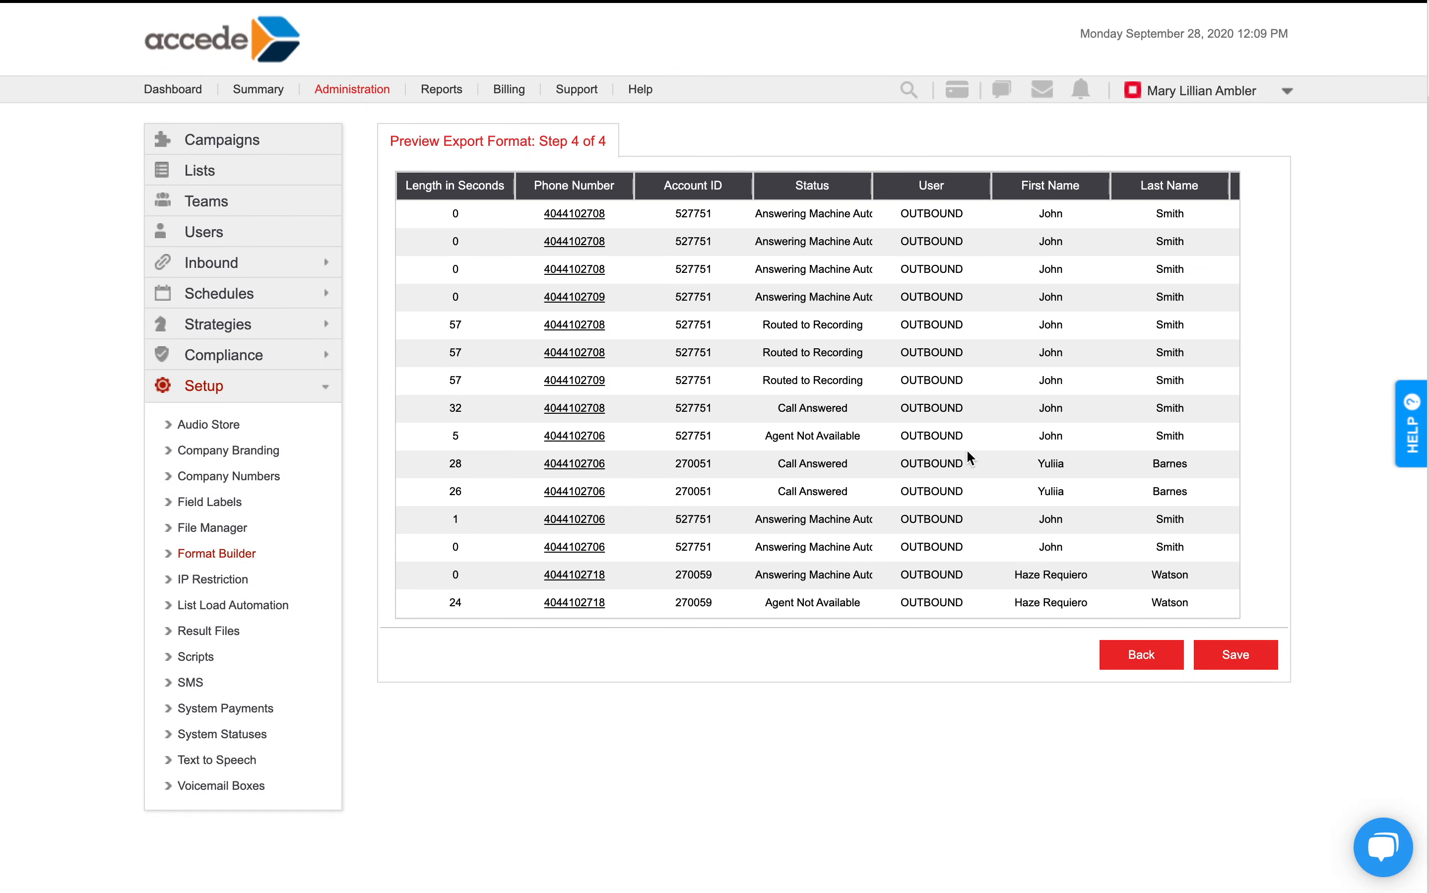
Review the rows of the final export preview and save the format.
{"action": "scroll", "coordinate": [969, 458], "scroll_direction": "down", "scroll_amount": 3}
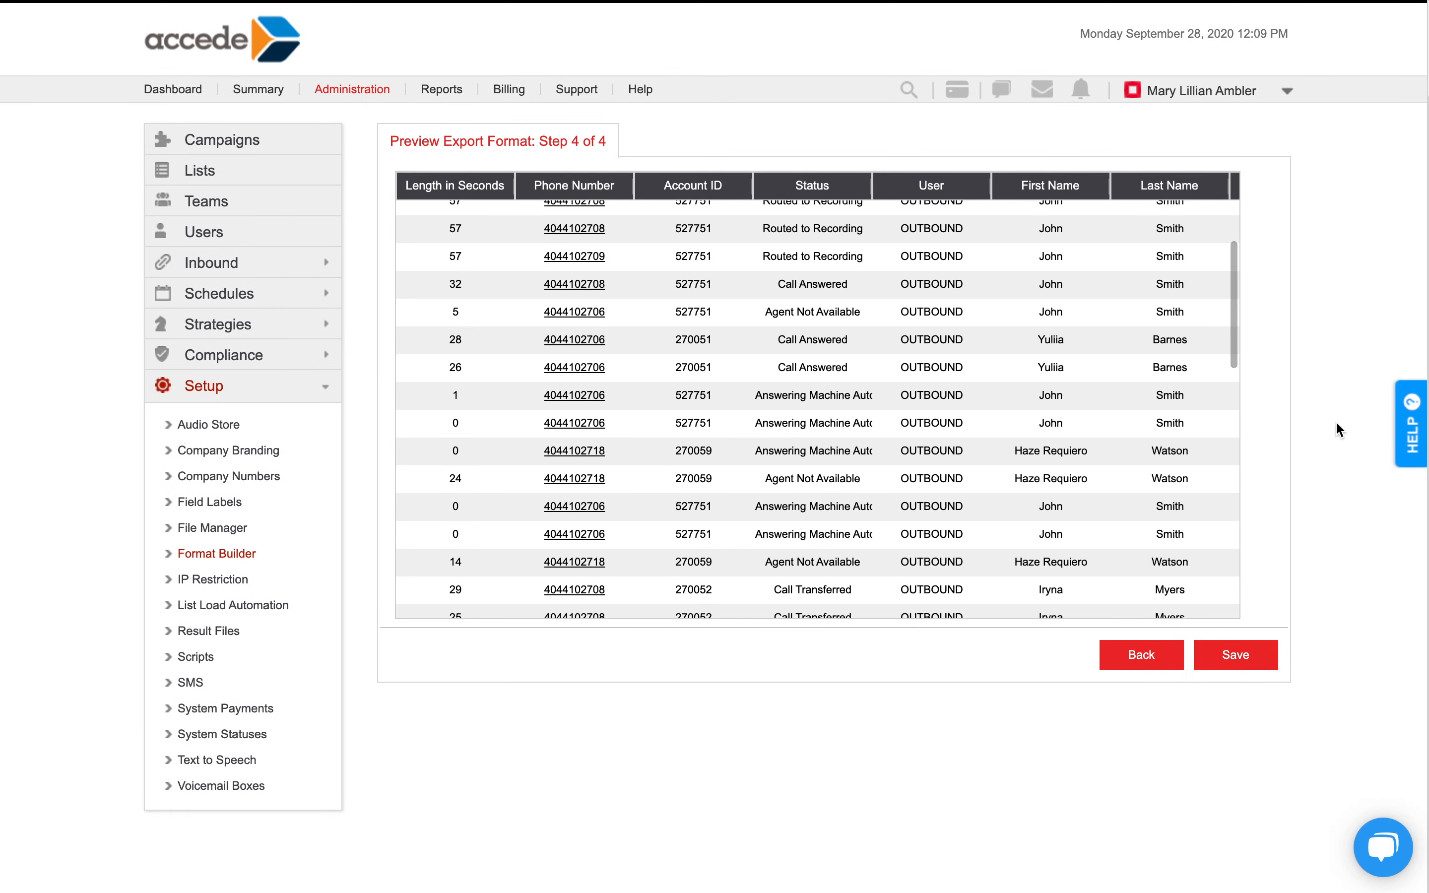
{"action": "scroll", "coordinate": [1352, 455], "scroll_direction": "down", "scroll_amount": 2}
{"action": "left_click", "coordinate": [1256, 590]}
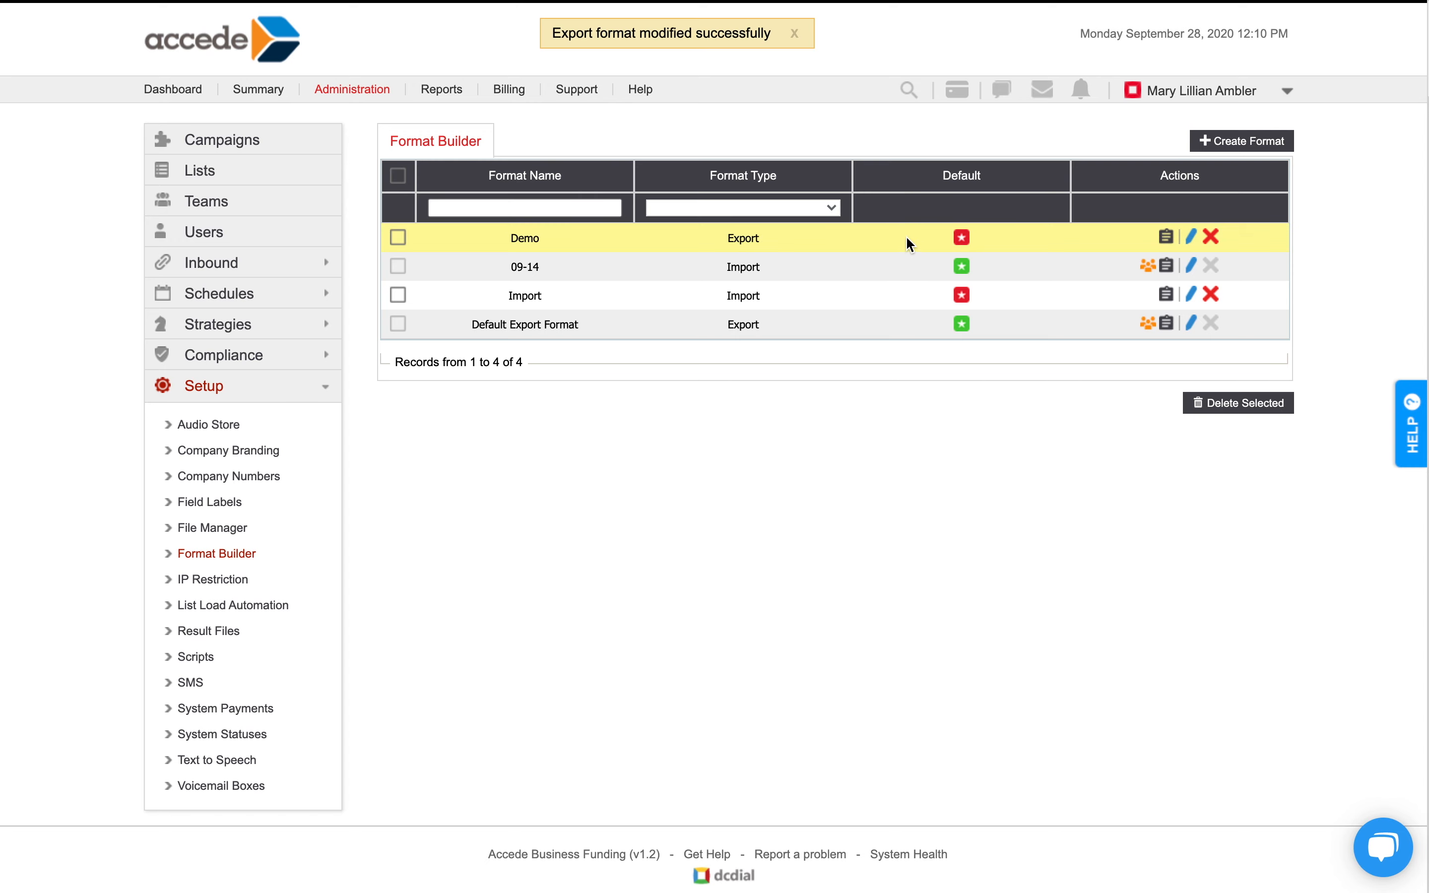
Set the Demo format as the default export format and confirm the change.
{"action": "left_click", "coordinate": [960, 237]}
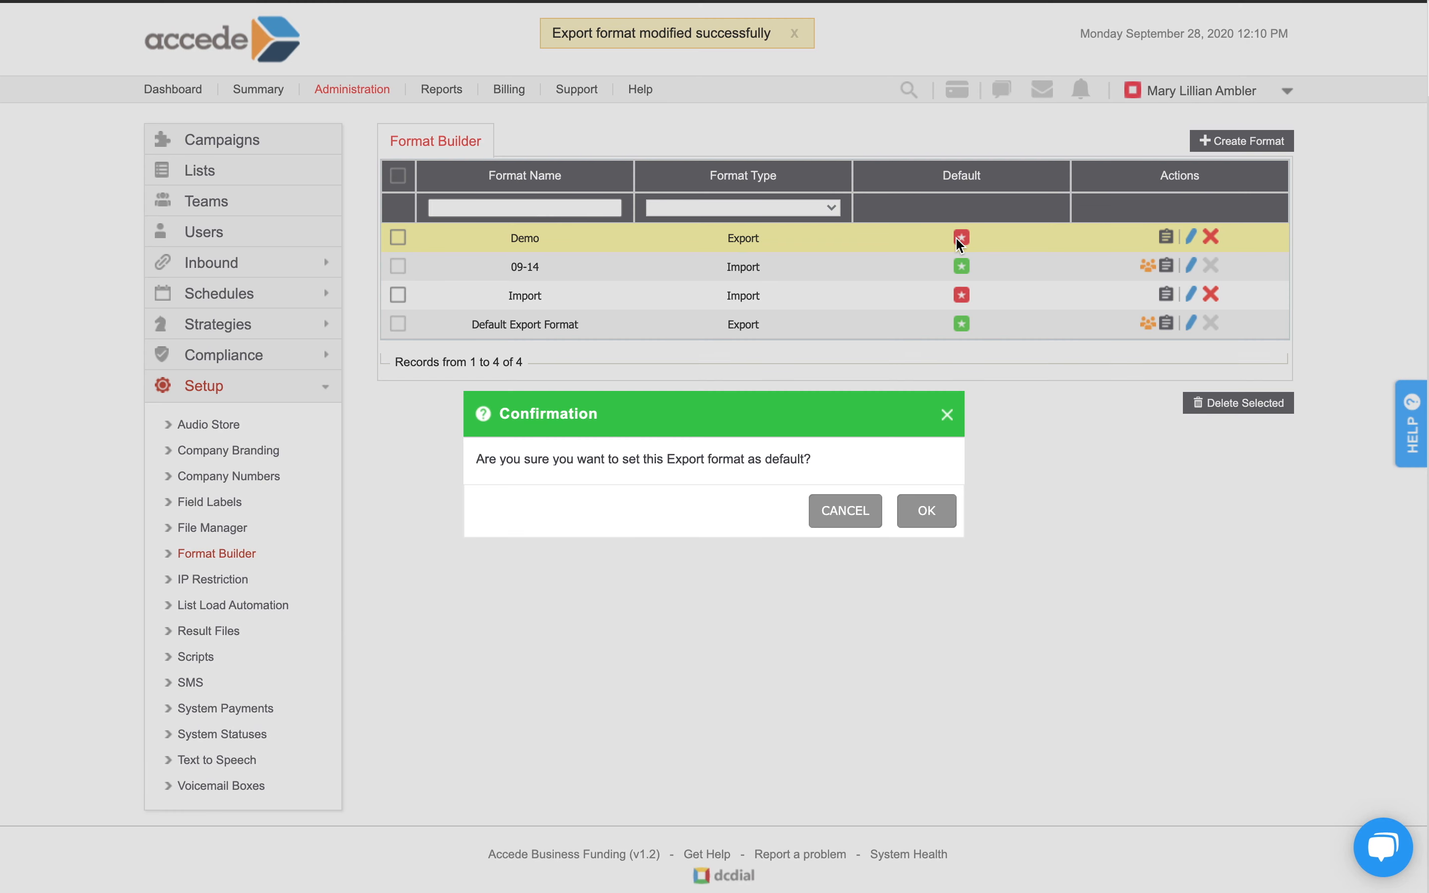
{"action": "left_click", "coordinate": [913, 501]}
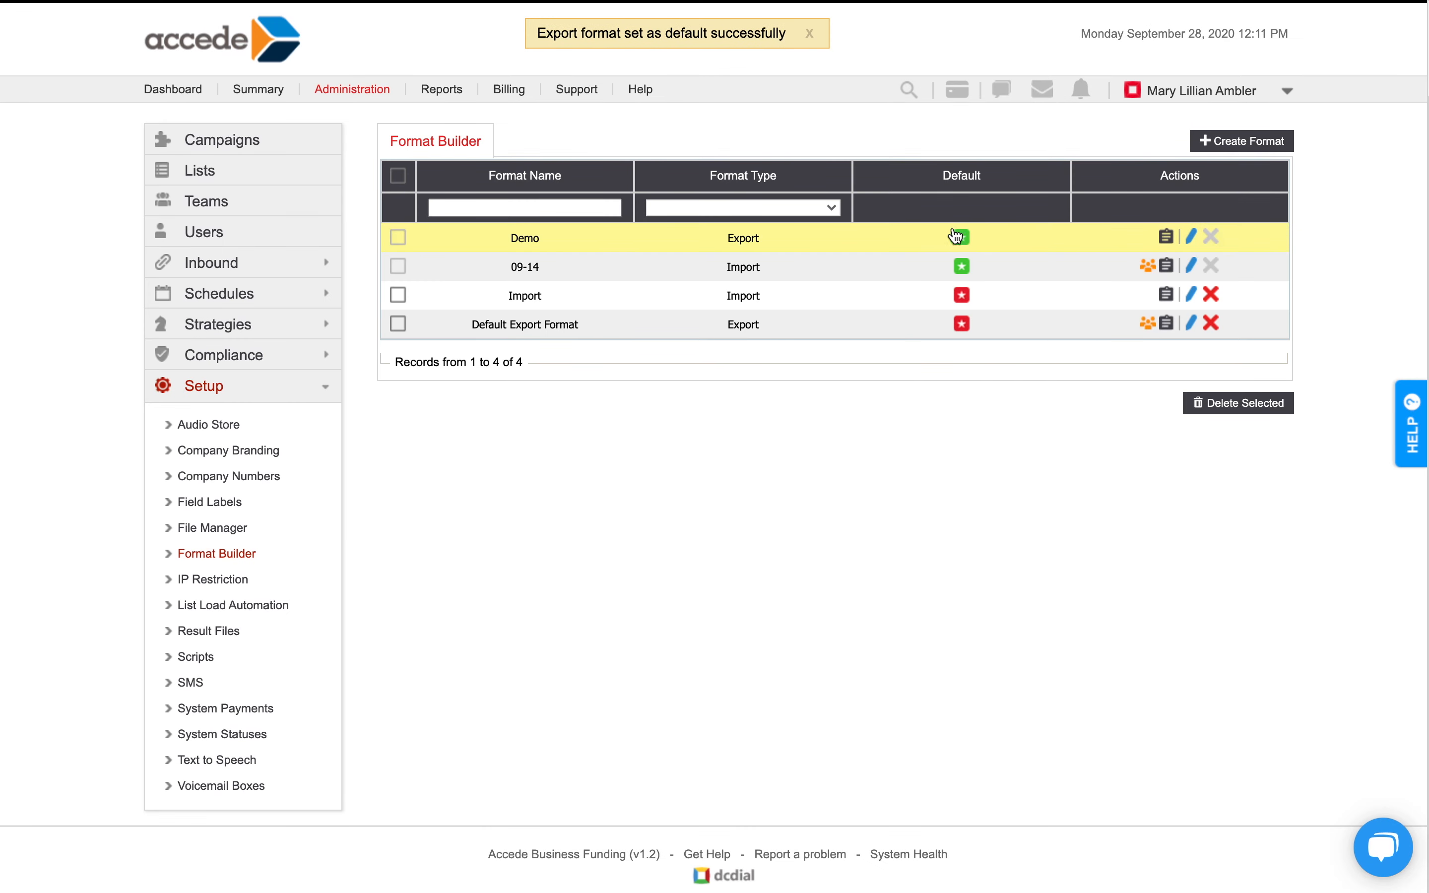